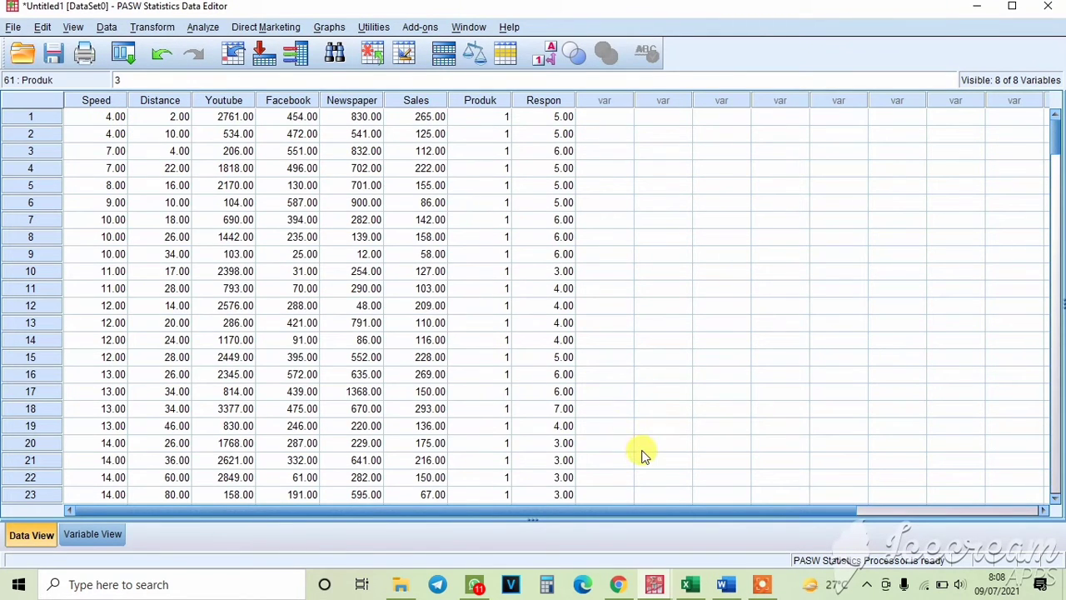
# - Review the variable definitions, including the decimals setting and value labels of the Produk variable
pyautogui.click(88, 533)
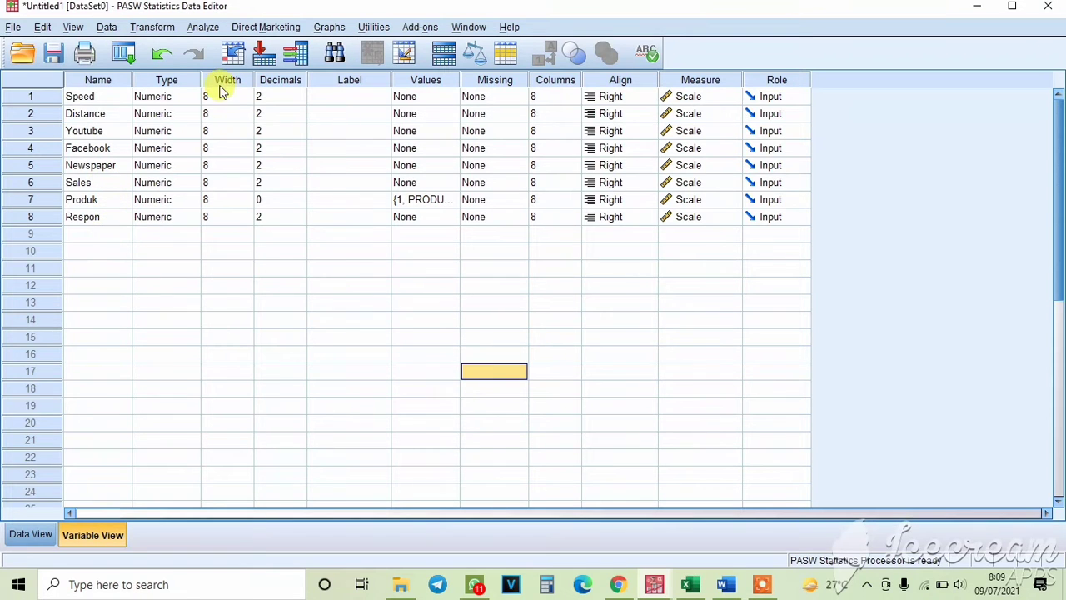
pyautogui.click(279, 198)
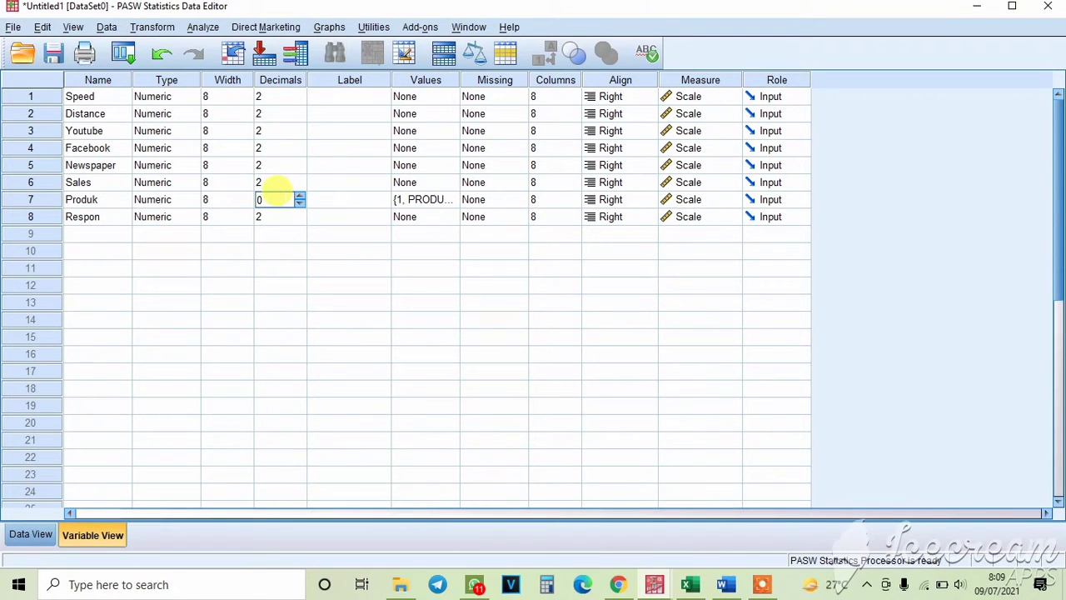
pyautogui.click(430, 206)
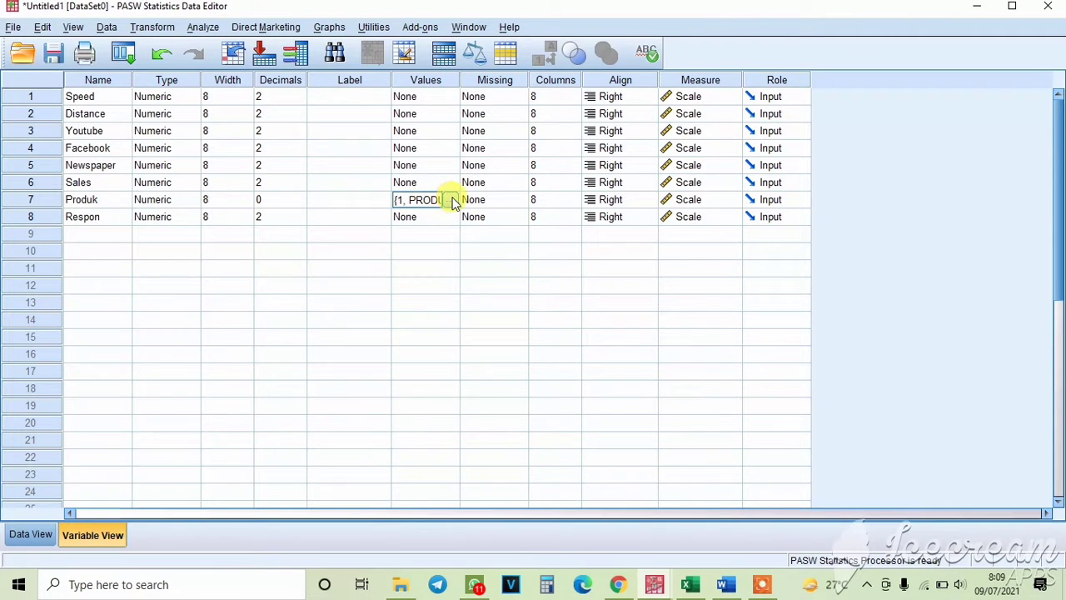
pyautogui.click(453, 200)
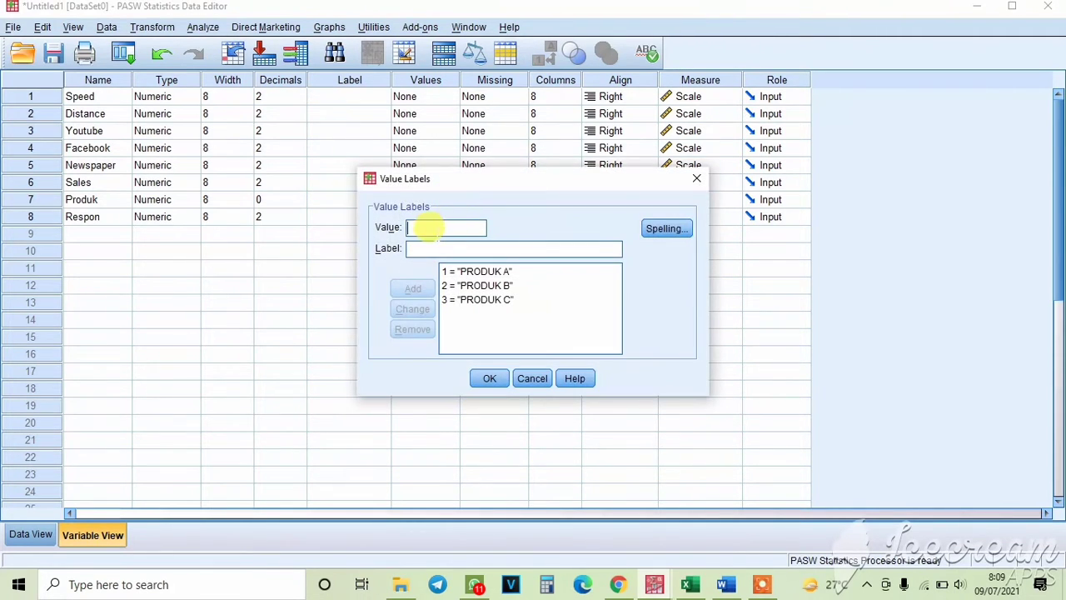
pyautogui.click(452, 288)
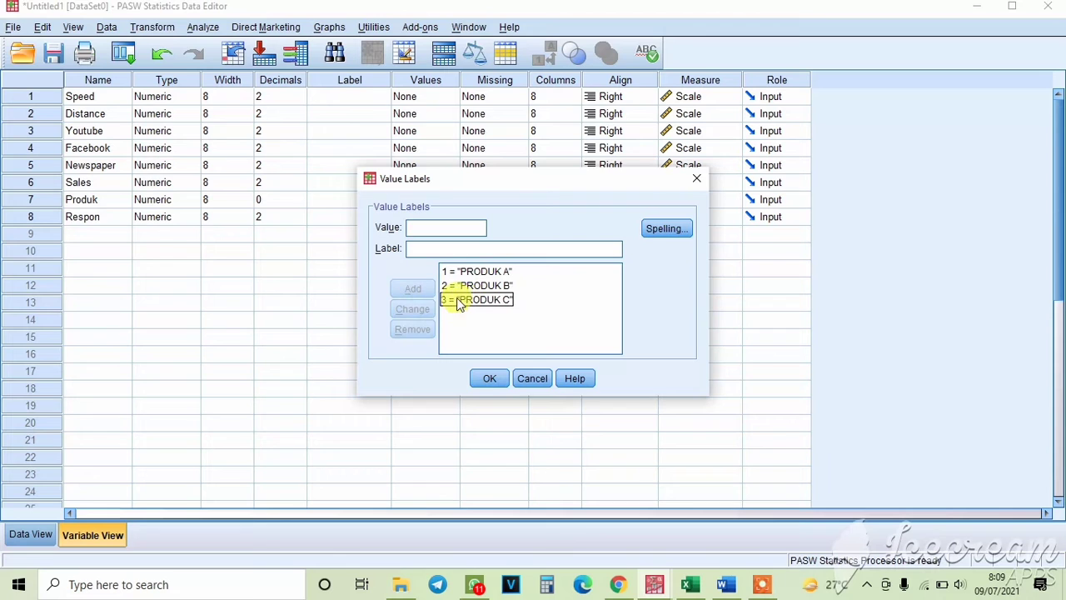
pyautogui.click(488, 378)
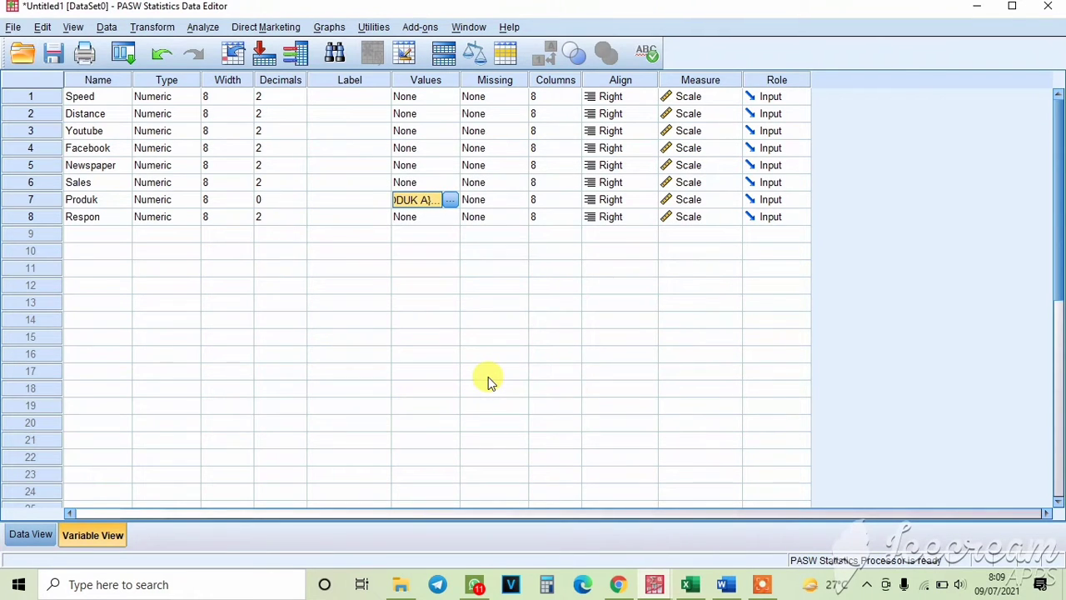
# - Return to the data and set up a One-Way ANOVA with Respon as the dependent variable and Produk as the factor
pyautogui.click(26, 538)
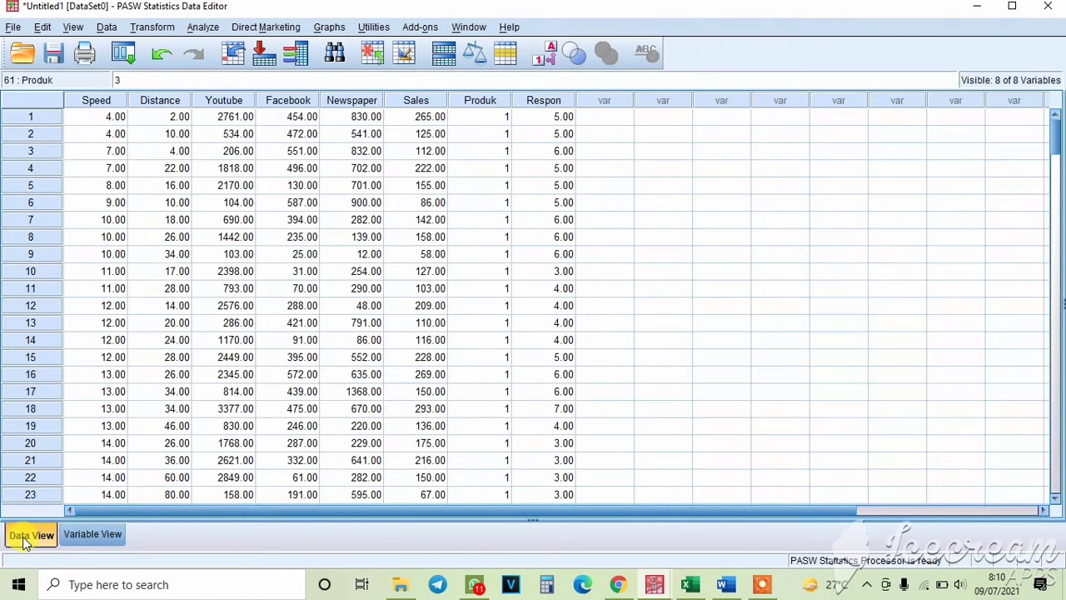
pyautogui.click(203, 27)
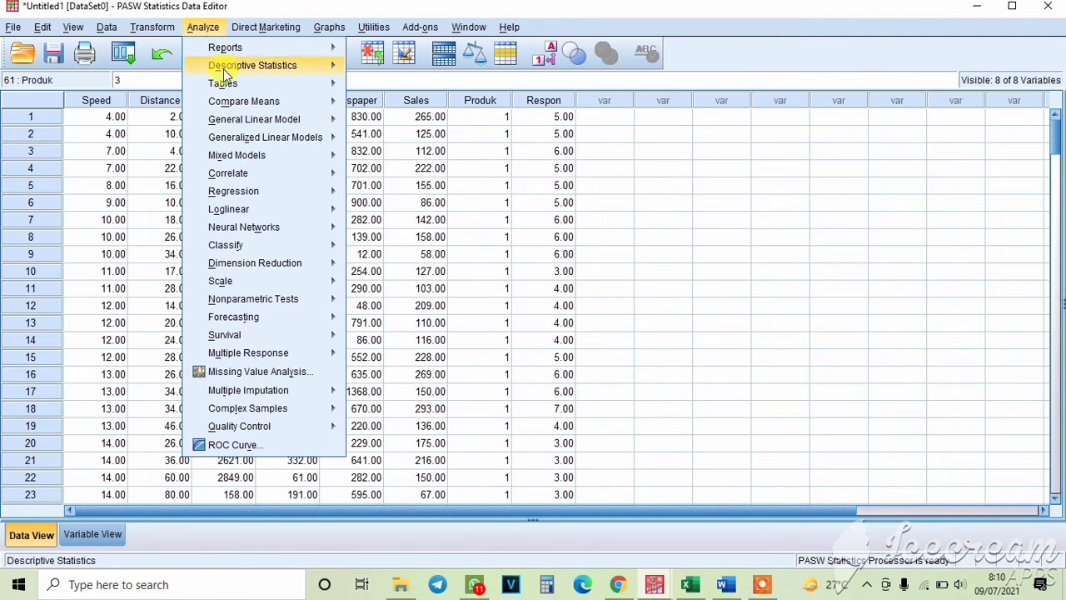
pyautogui.moveTo(274, 100)
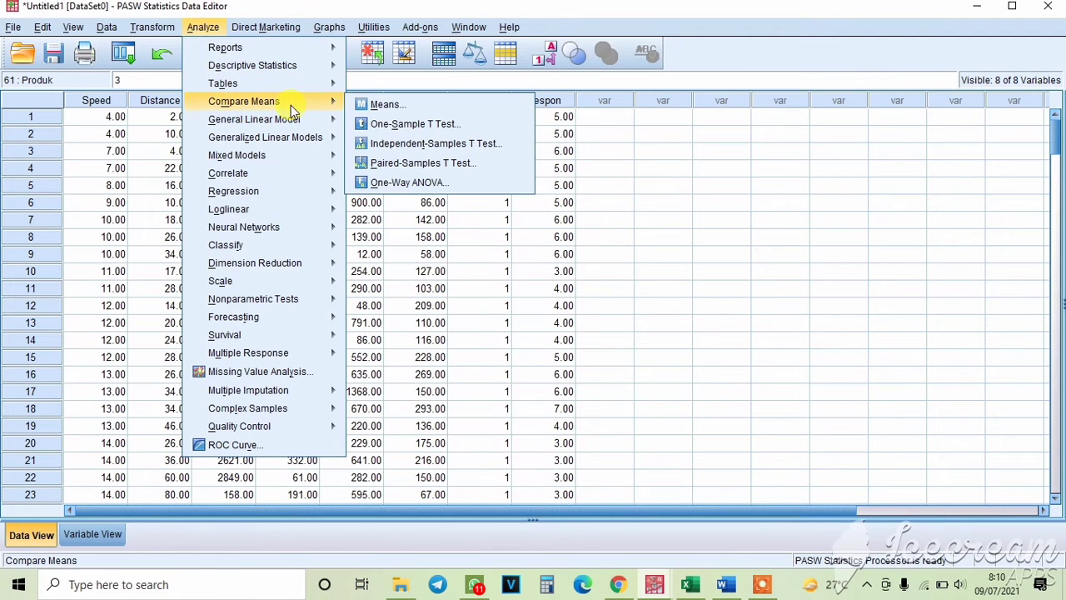
pyautogui.click(406, 185)
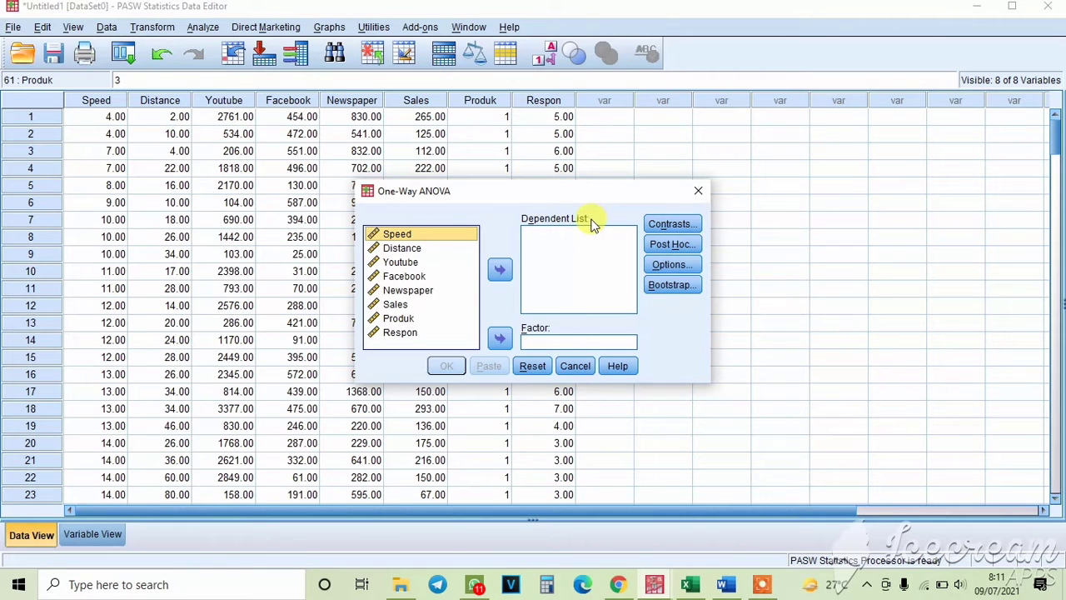
pyautogui.click(414, 334)
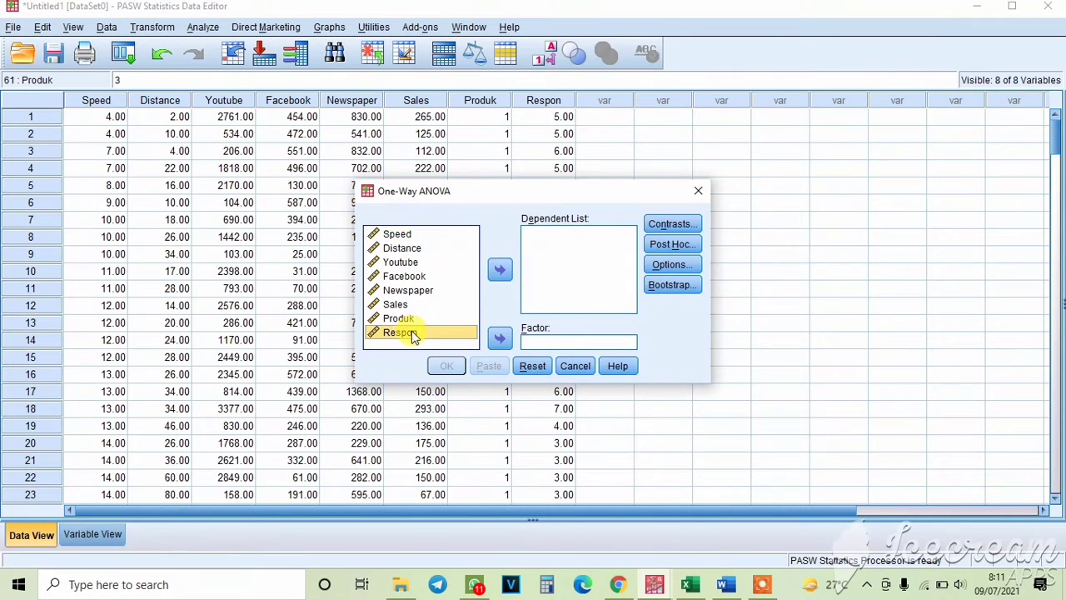
pyautogui.click(500, 269)
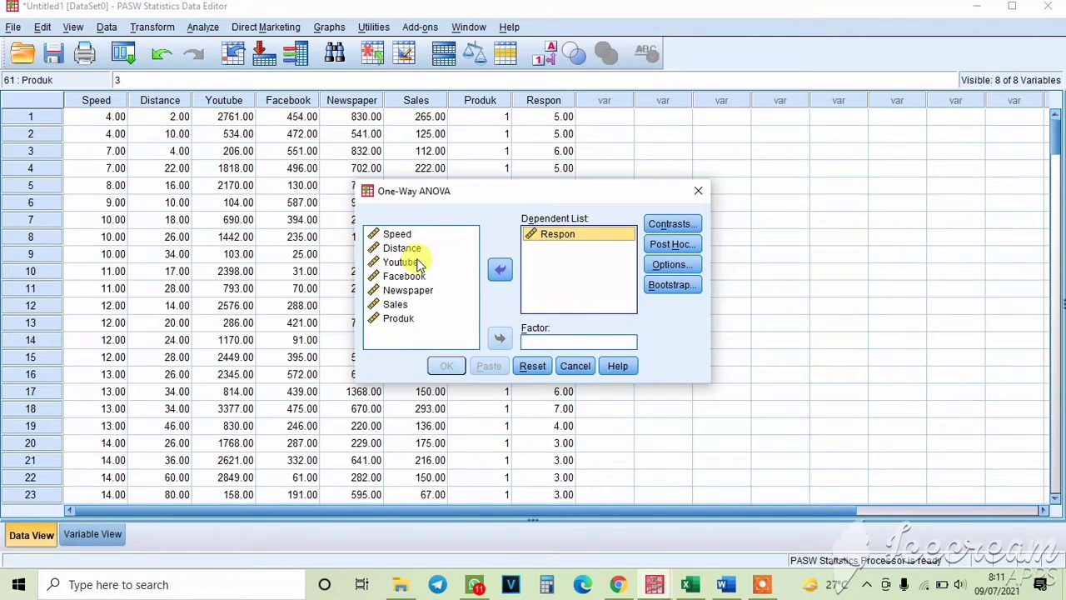
pyautogui.click(393, 320)
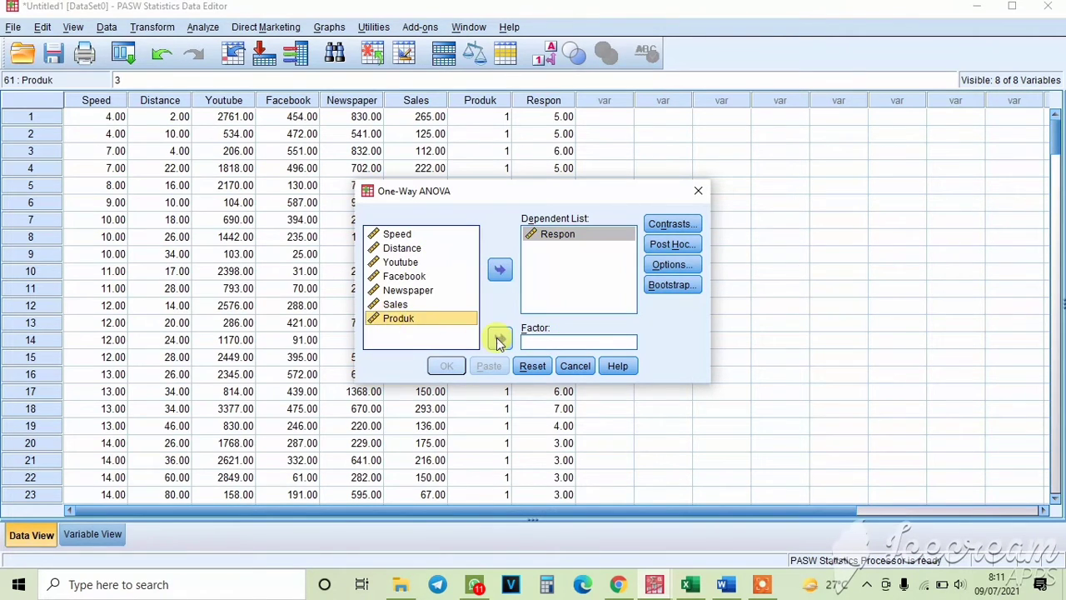
pyautogui.click(499, 337)
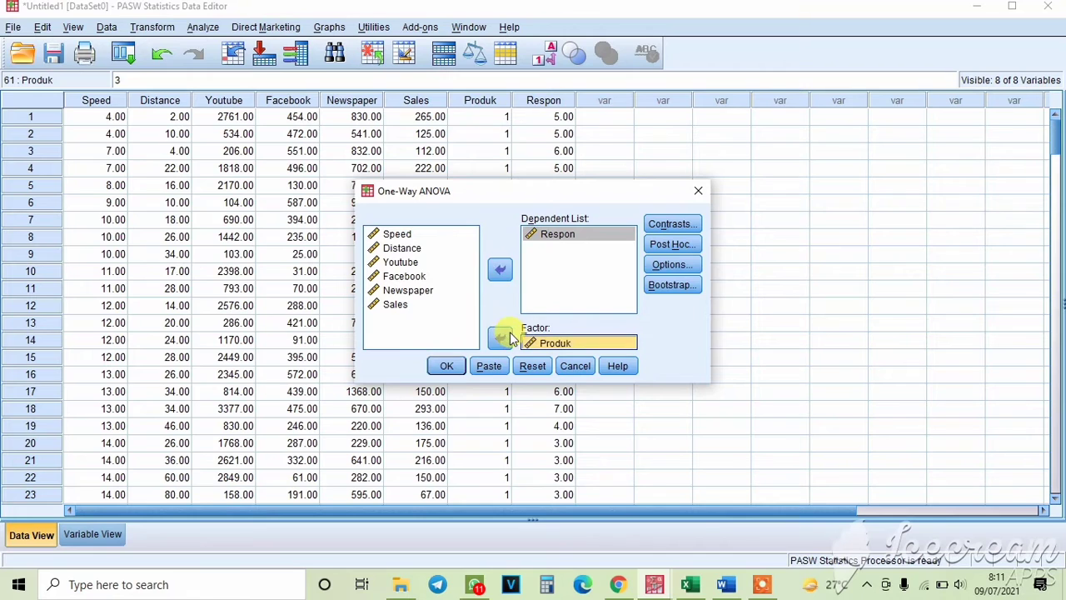
# - Include descriptive statistics and the homogeneity of variance test in the One-Way ANOVA and run the analysis
pyautogui.click(689, 264)
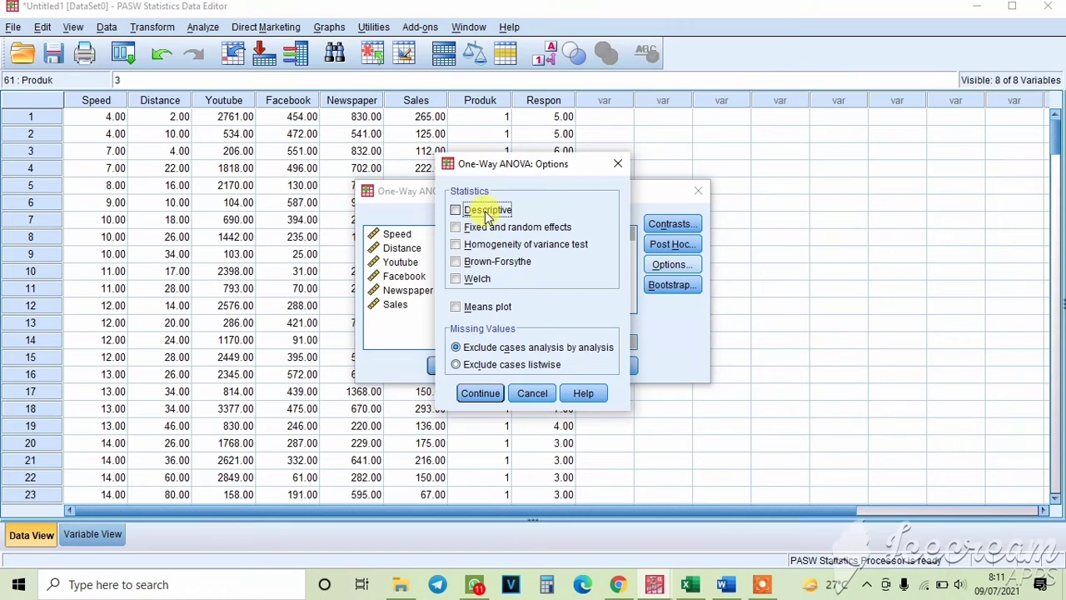
pyautogui.click(488, 214)
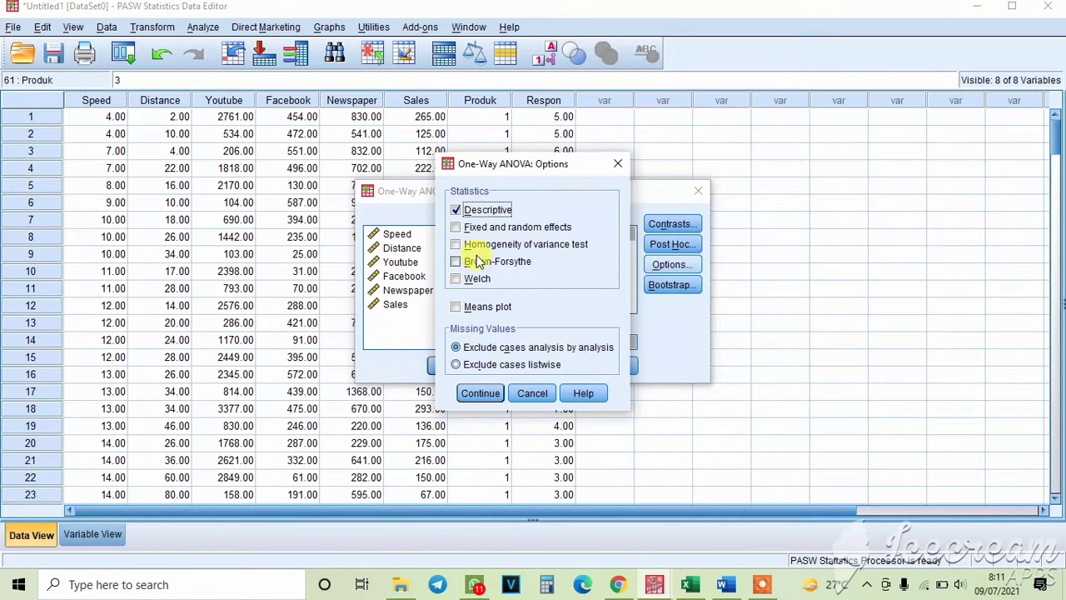
pyautogui.click(480, 250)
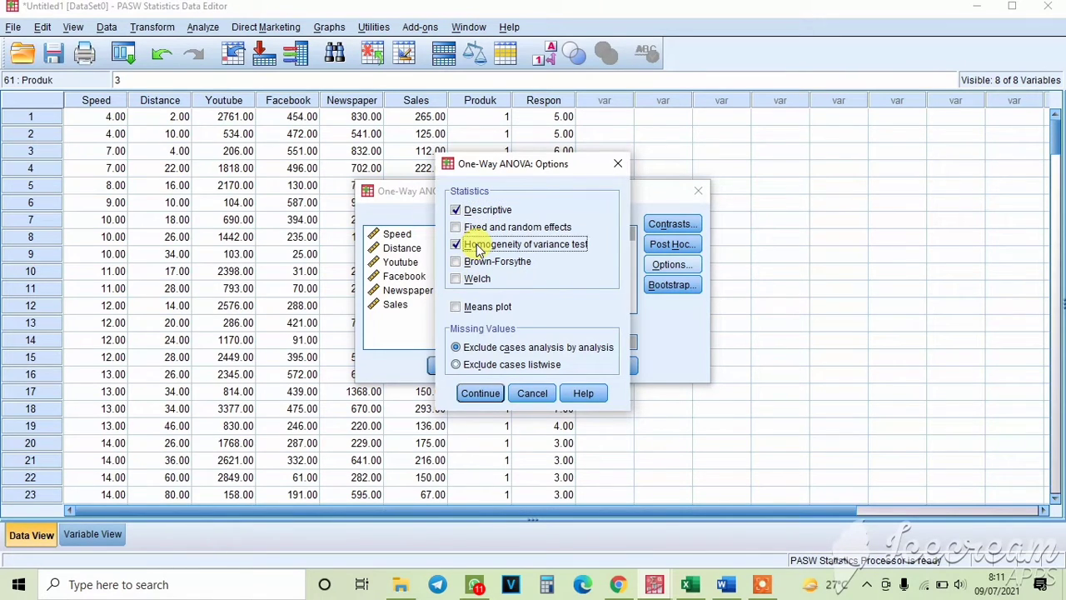
pyautogui.click(483, 394)
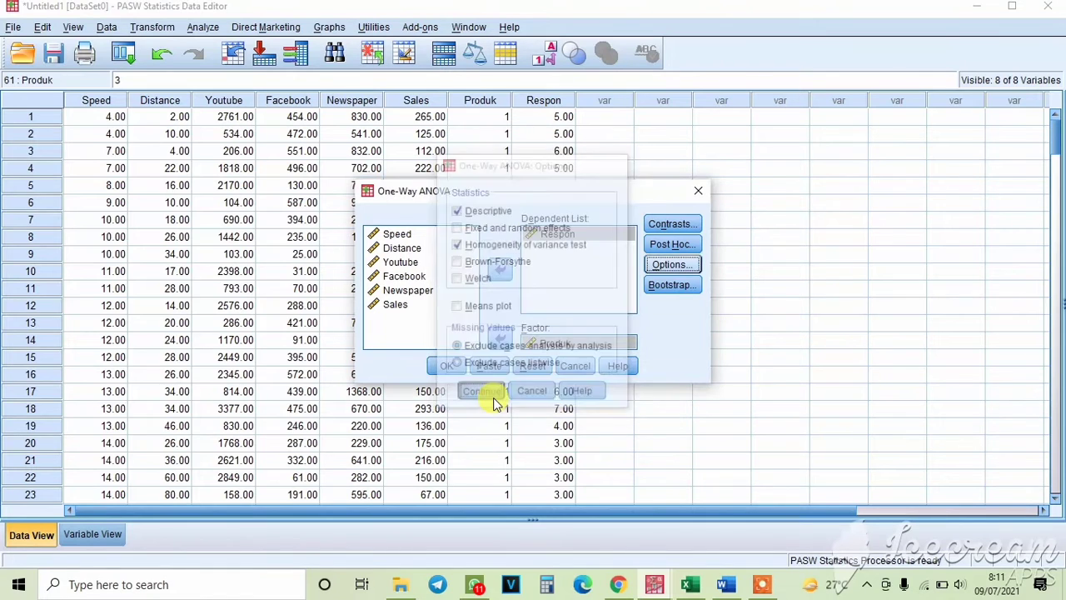
pyautogui.click(444, 368)
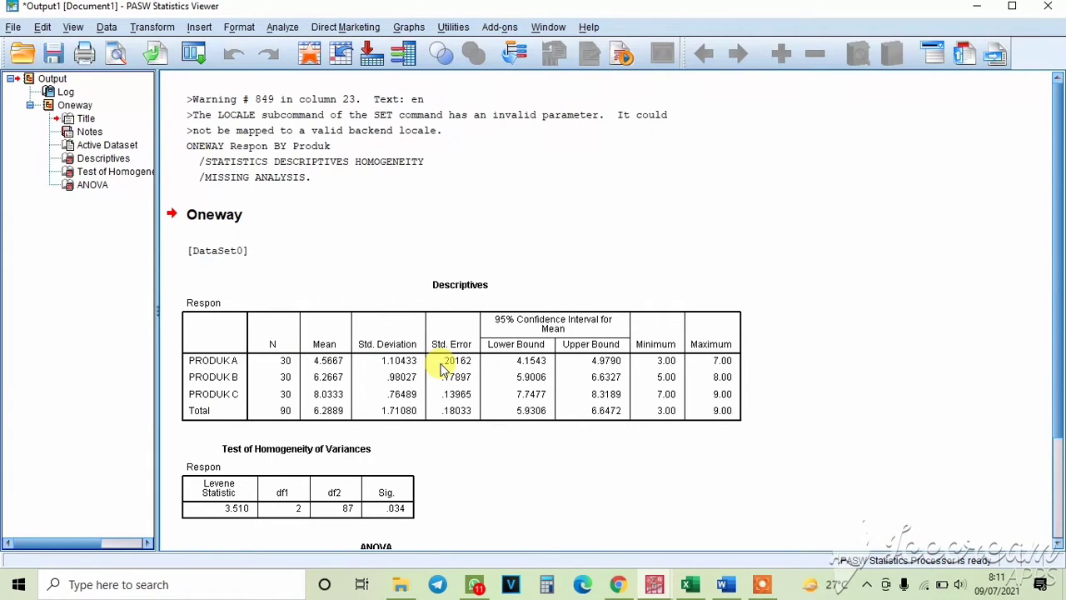
# - Examine the Descriptives, Test of Homogeneity of Variances and ANOVA tables in the Oneway output
pyautogui.scroll(-2, 441, 368)
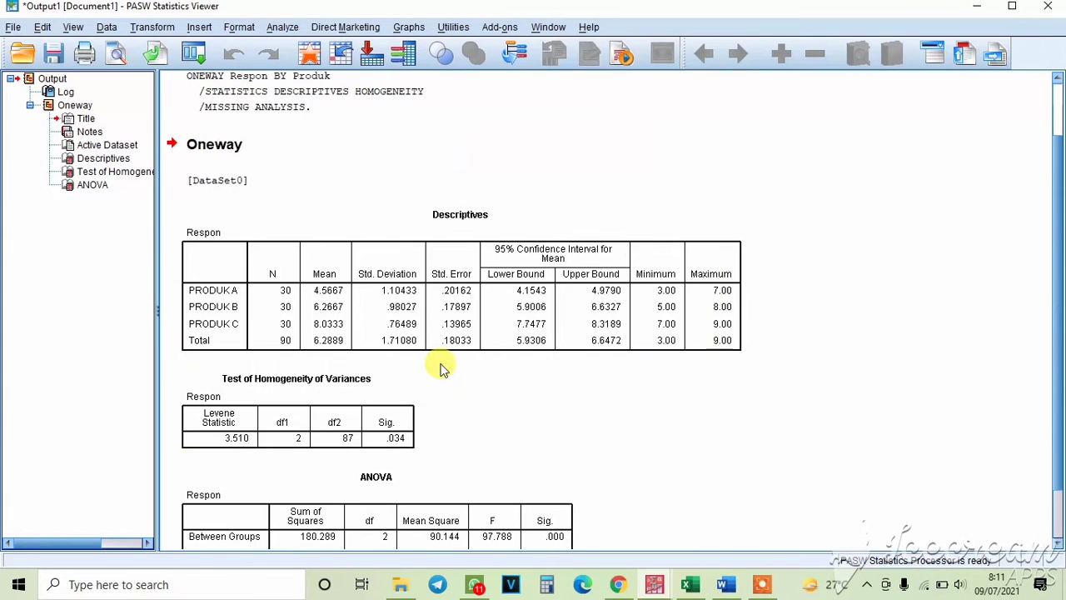
pyautogui.click(423, 275)
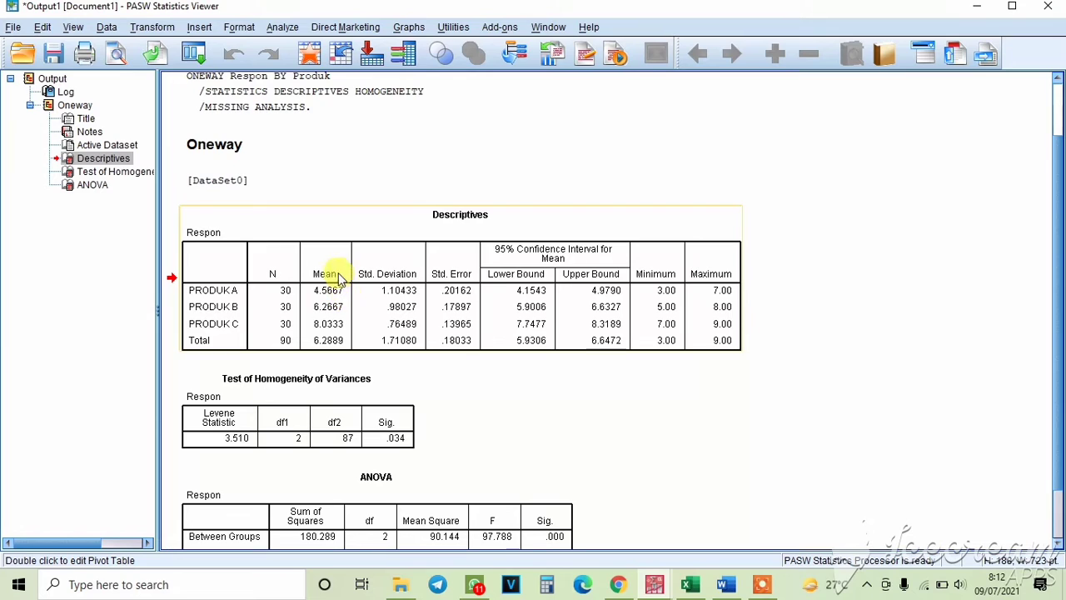
pyautogui.click(338, 348)
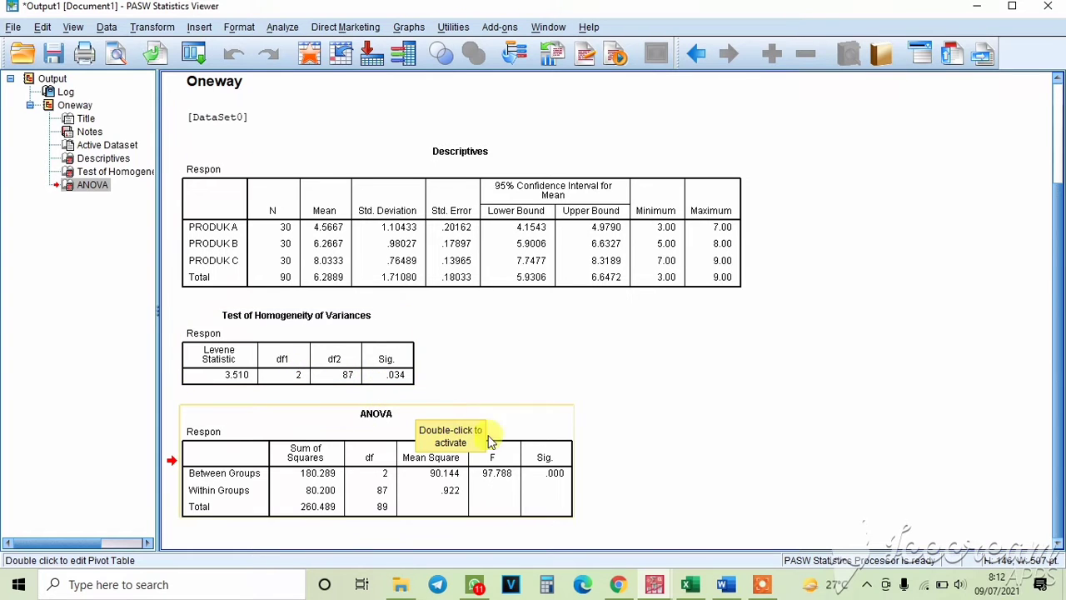
# - Switch to the tabel-f-0-05.pdf document in Chrome and look through the F distribution critical values for probability 0.05
pyautogui.click(623, 588)
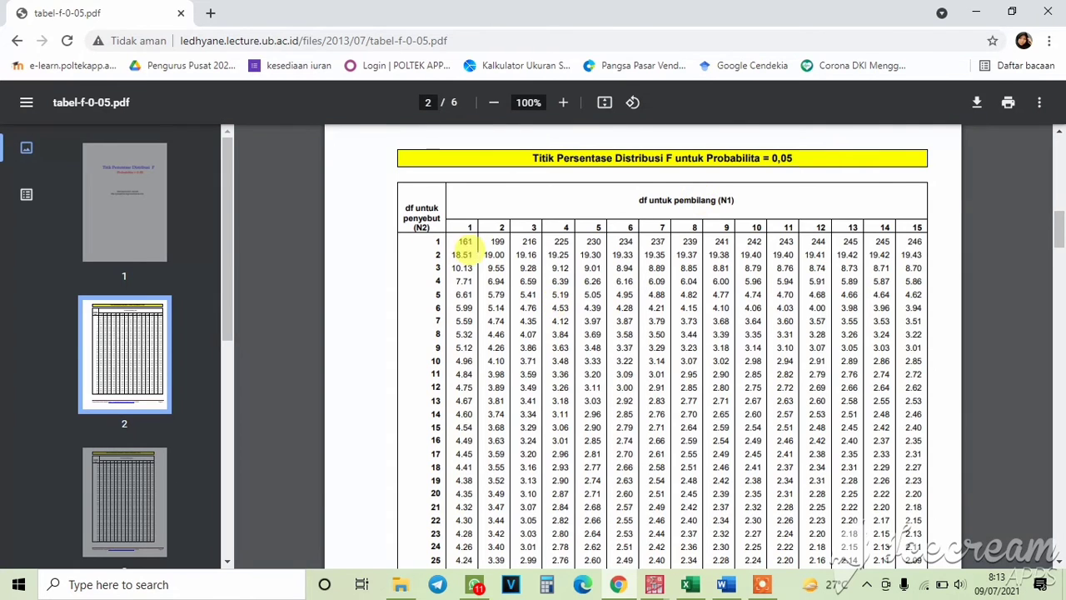
pyautogui.scroll(-5, 528, 375)
pyautogui.scroll(-1, 529, 387)
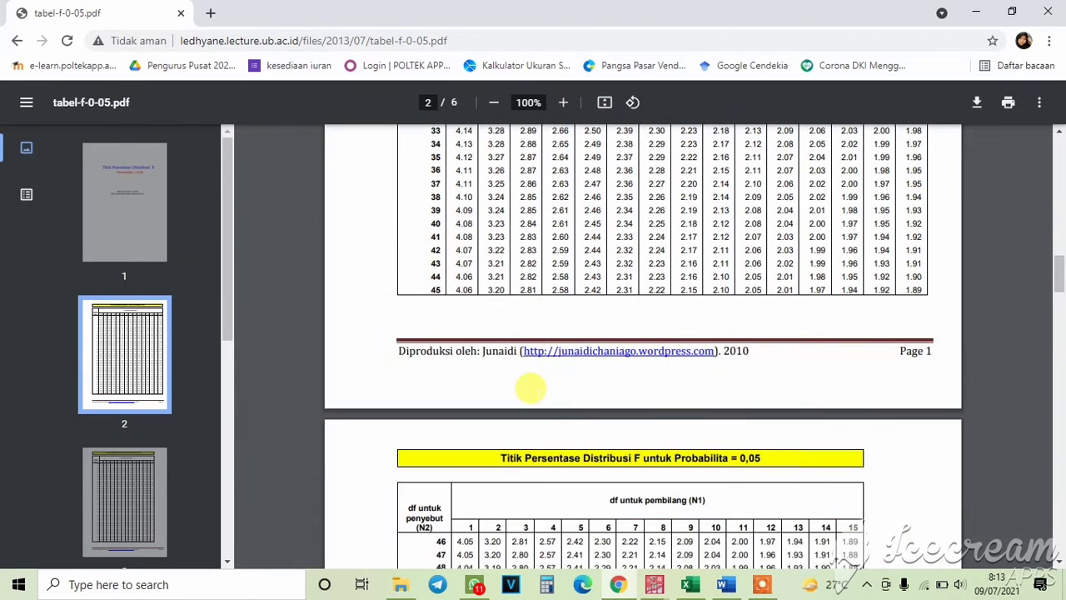
pyautogui.scroll(-2, 530, 387)
pyautogui.scroll(-8, 528, 387)
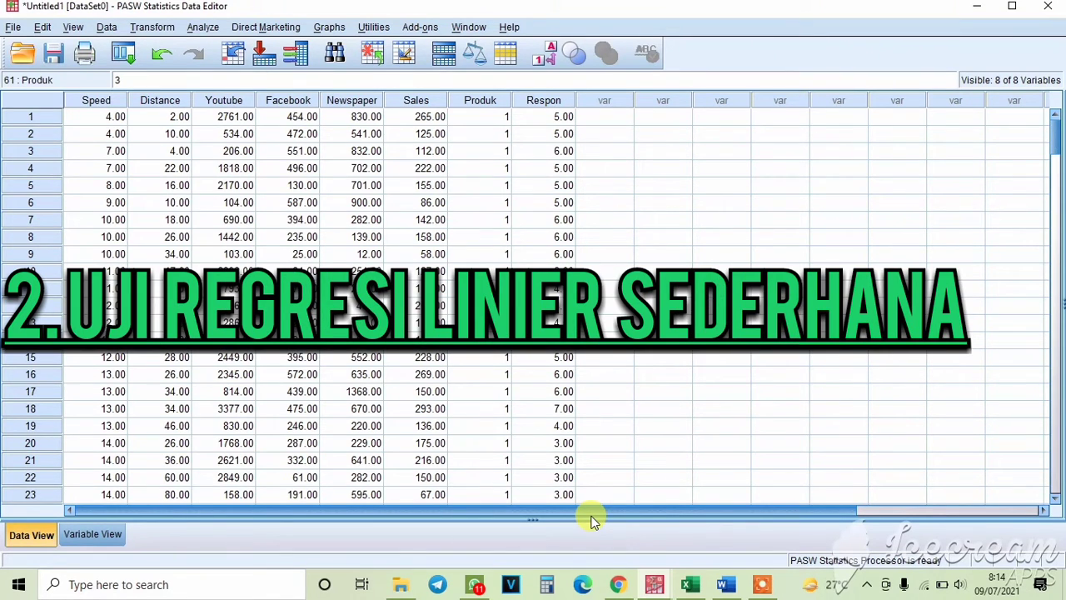
# - Set up a Linear Regression with Distance as the dependent variable and Speed as the independent variable
pyautogui.click(203, 27)
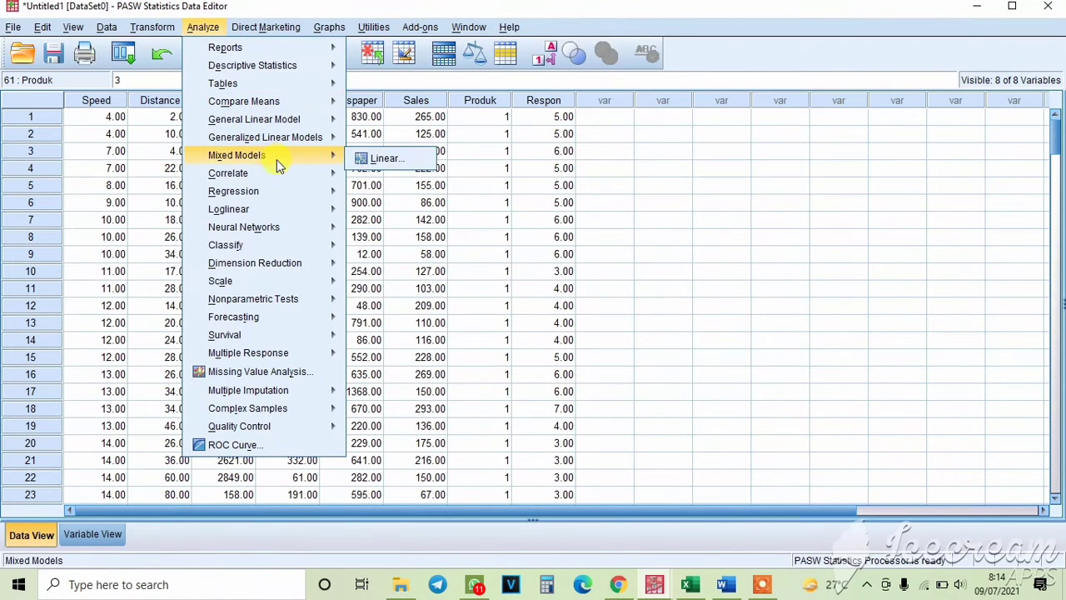
pyautogui.moveTo(275, 190)
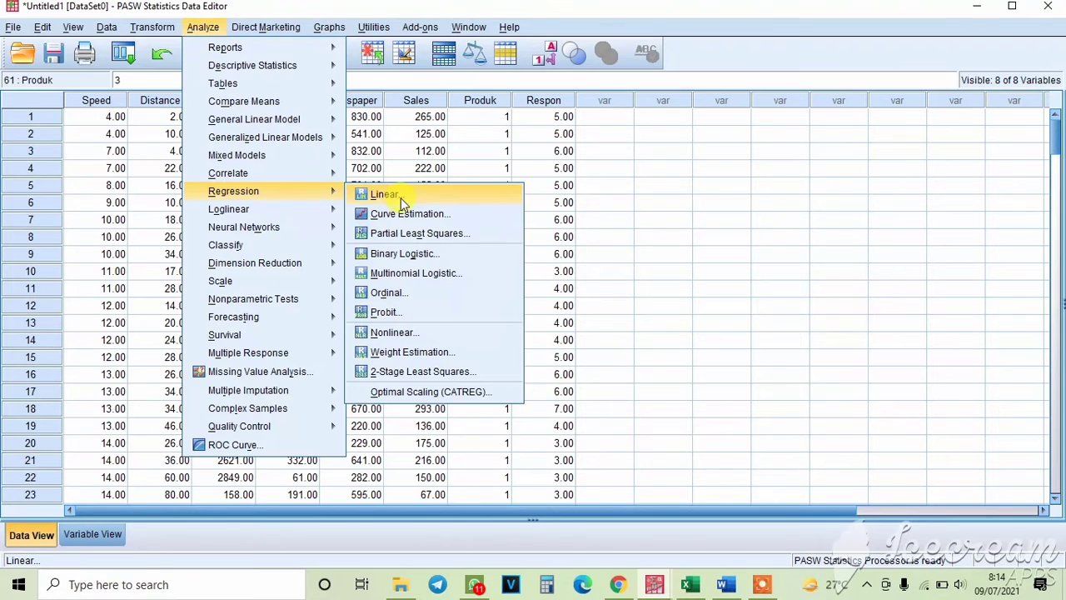
pyautogui.click(384, 194)
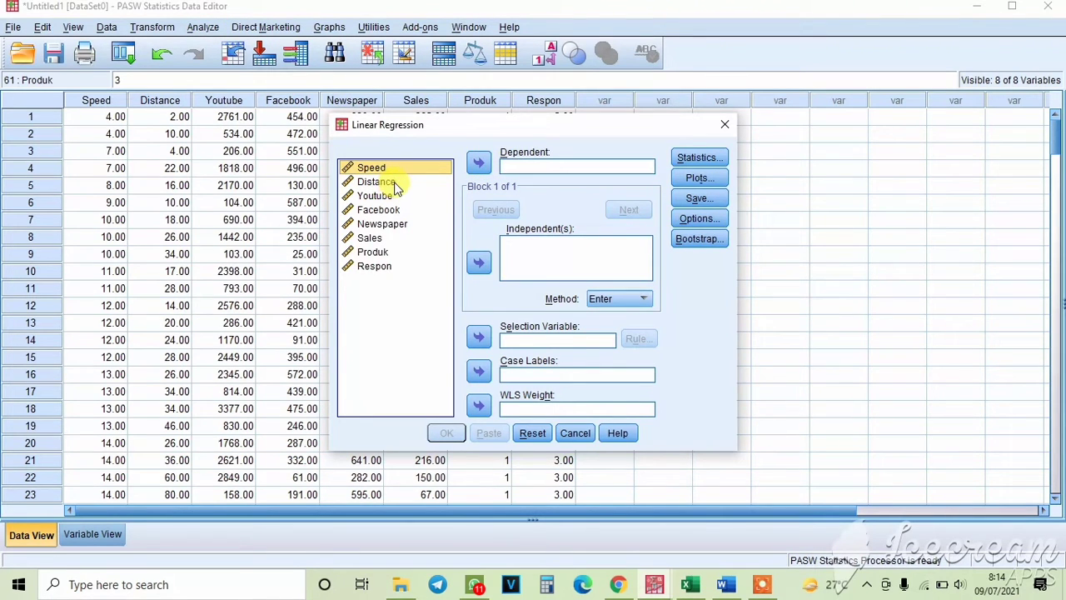
pyautogui.click(395, 183)
pyautogui.click(487, 163)
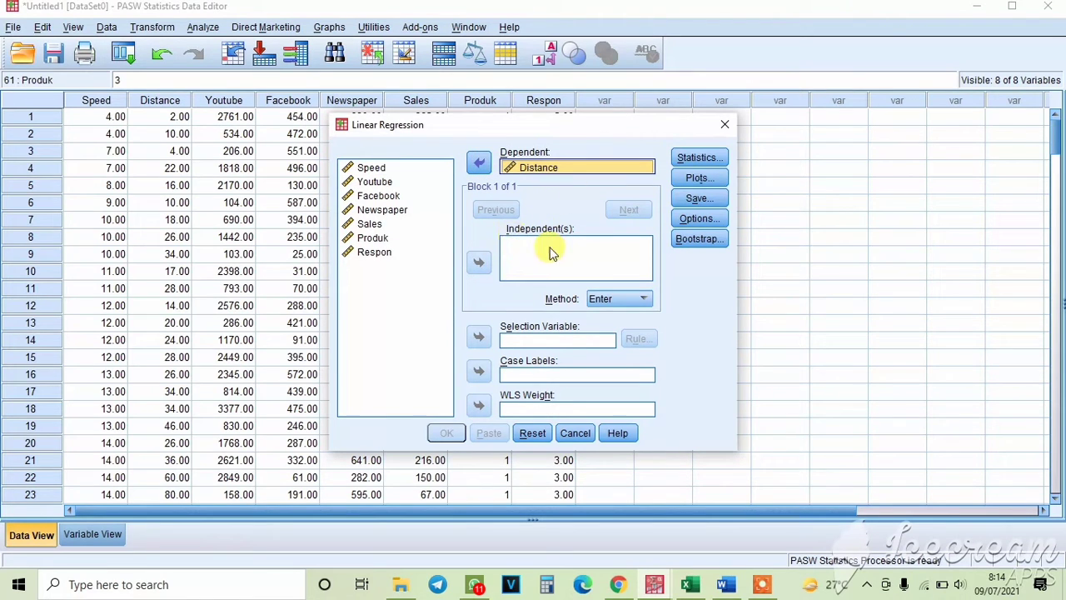
pyautogui.click(371, 167)
pyautogui.click(479, 263)
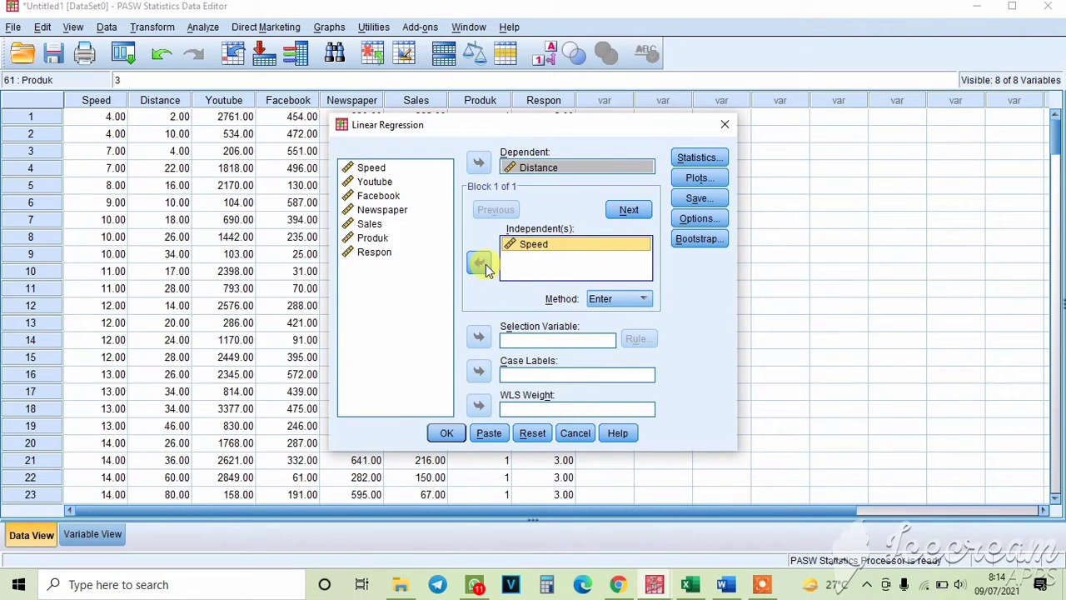
# - Add 95% confidence intervals for the regression coefficients and run the linear regression
pyautogui.click(716, 157)
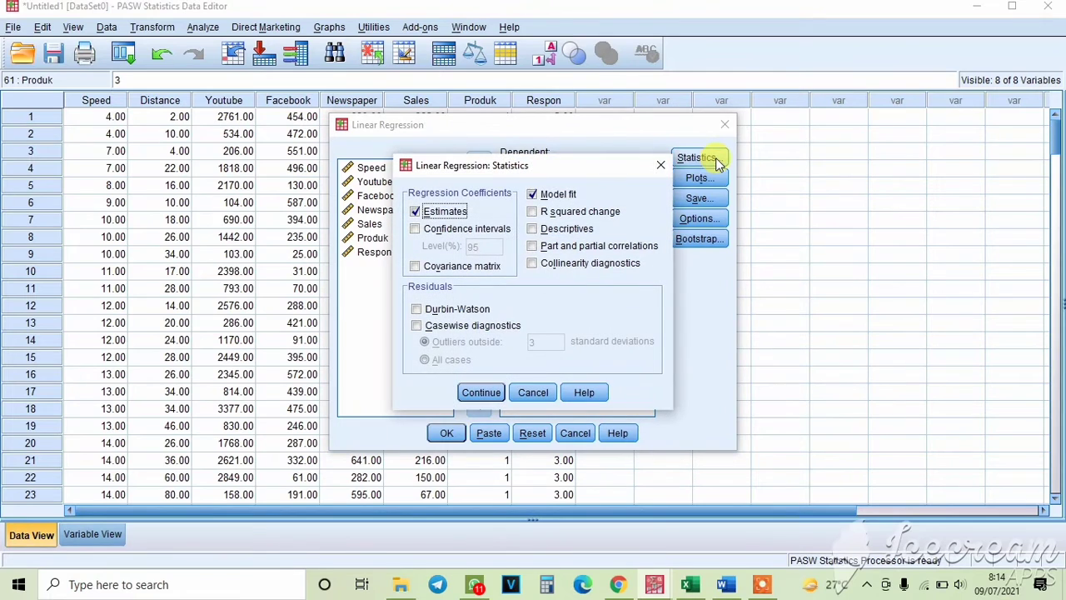
pyautogui.click(454, 232)
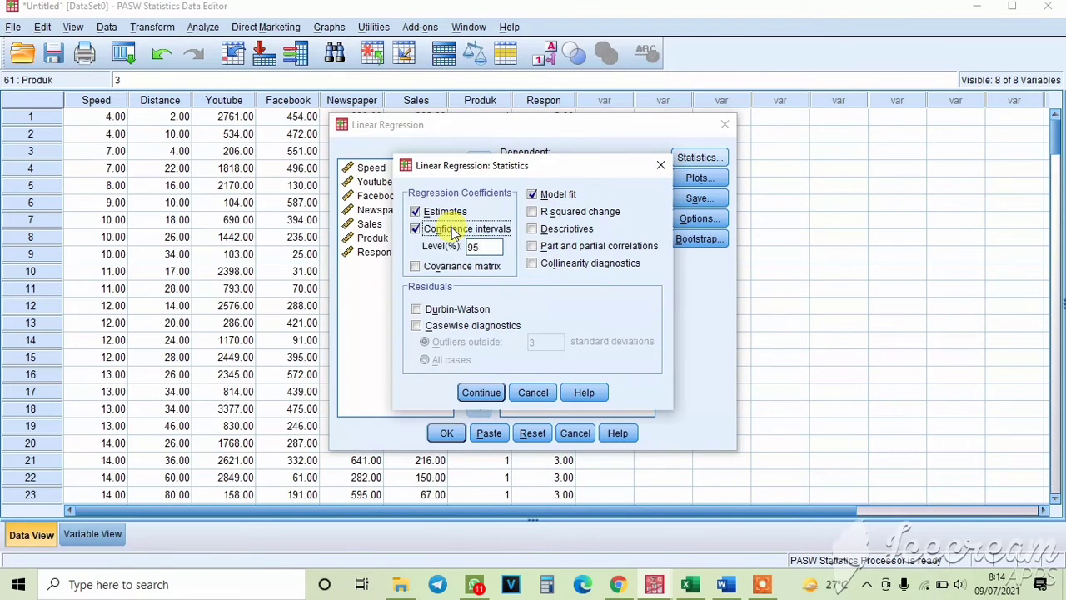
pyautogui.click(471, 397)
pyautogui.click(447, 434)
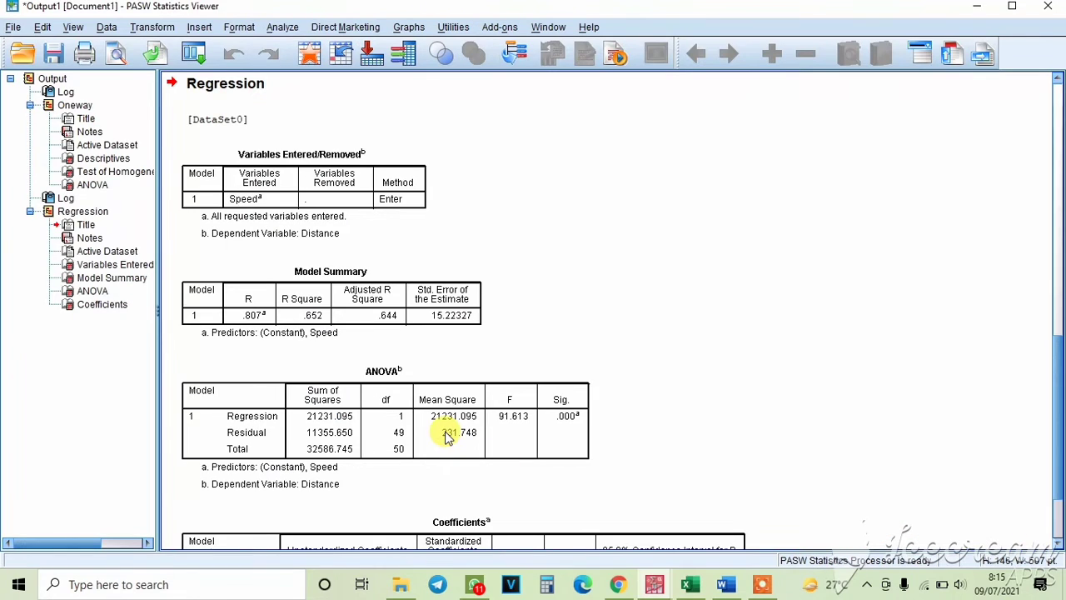
# - Examine the Model Summary, ANOVA and Coefficients tables in the regression output
pyautogui.scroll(-3, 512, 401)
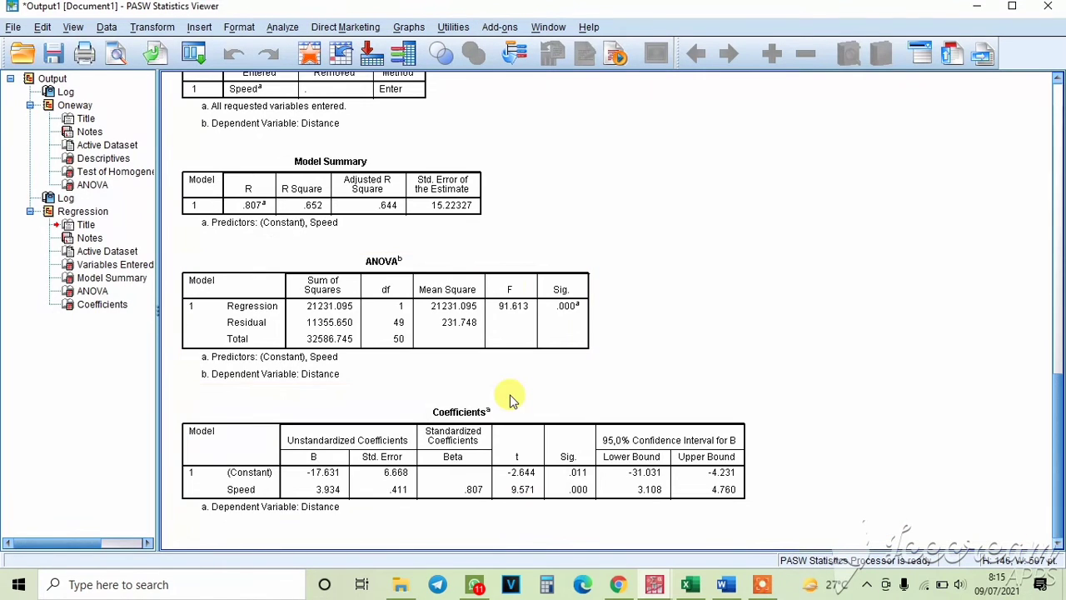
pyautogui.click(473, 420)
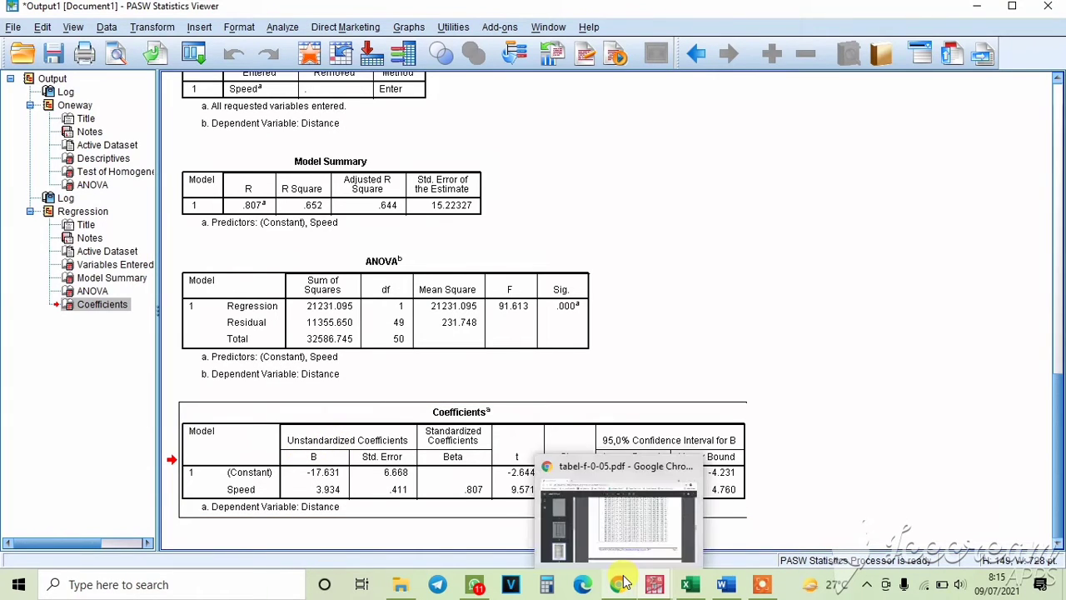
# - Switch to the Word document and complete the simple linear regression equation as Y = -17,631 + 3,934
pyautogui.hotkey('alt', 'Tab')
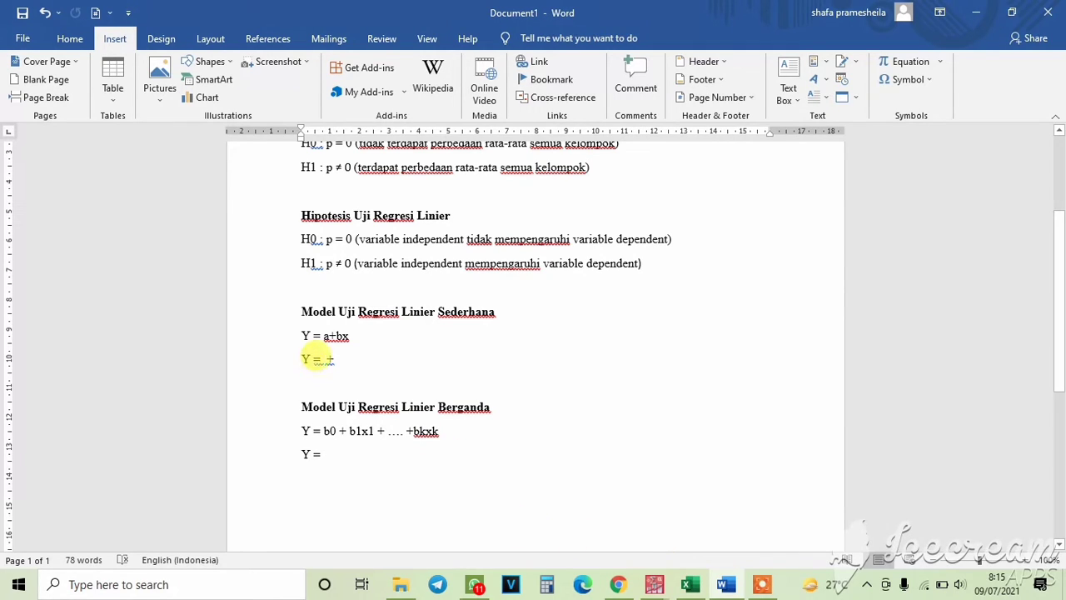
pyautogui.click(322, 358)
pyautogui.write('-17,')
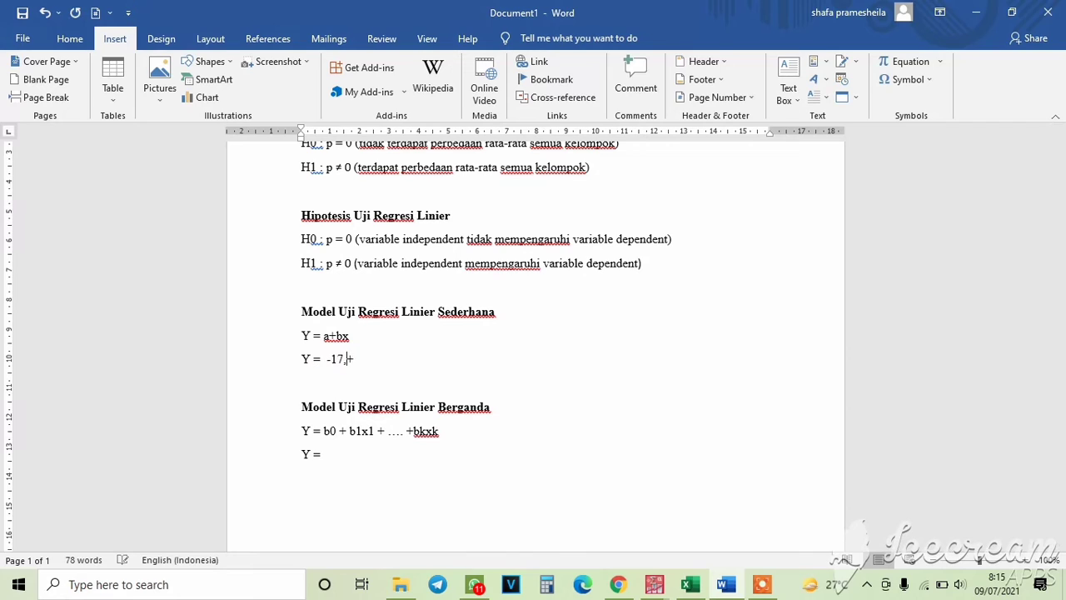
pyautogui.write('631')
pyautogui.press('End')
pyautogui.write('3,934')
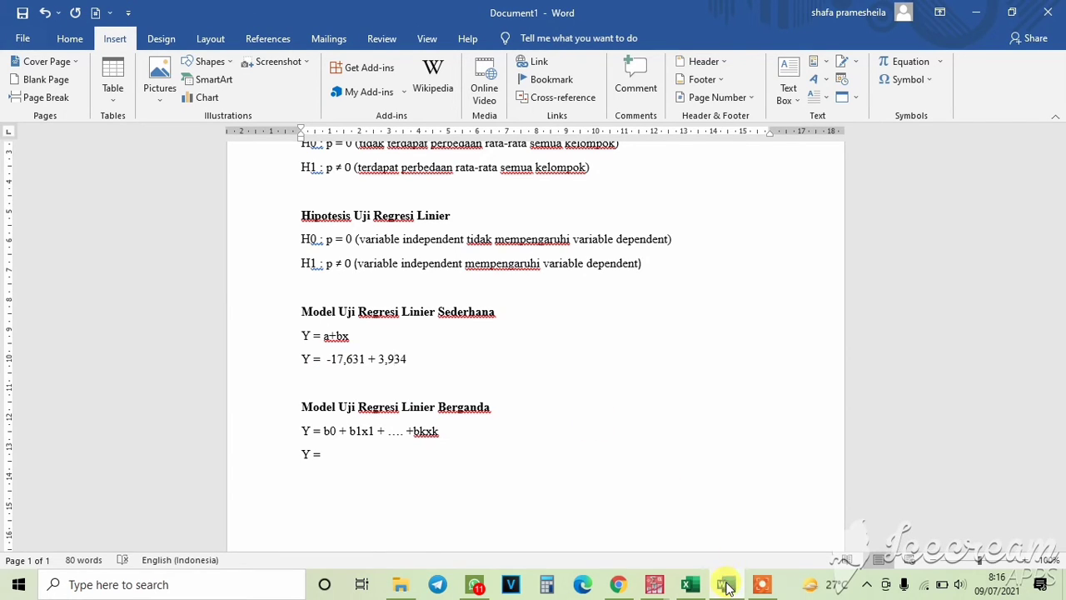
# - Return to the SPSS regression ANOVA table and compare its F with the critical value for N1 = 1, N2 = 49 in tabel-f-0-05.pdf in Chrome
pyautogui.click(727, 585)
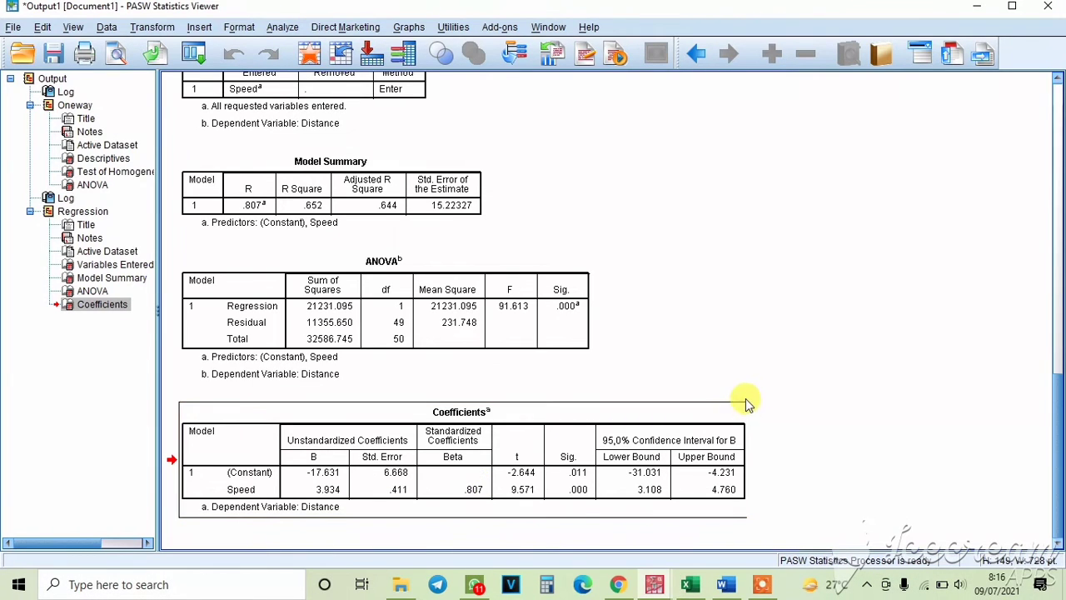
pyautogui.click(435, 326)
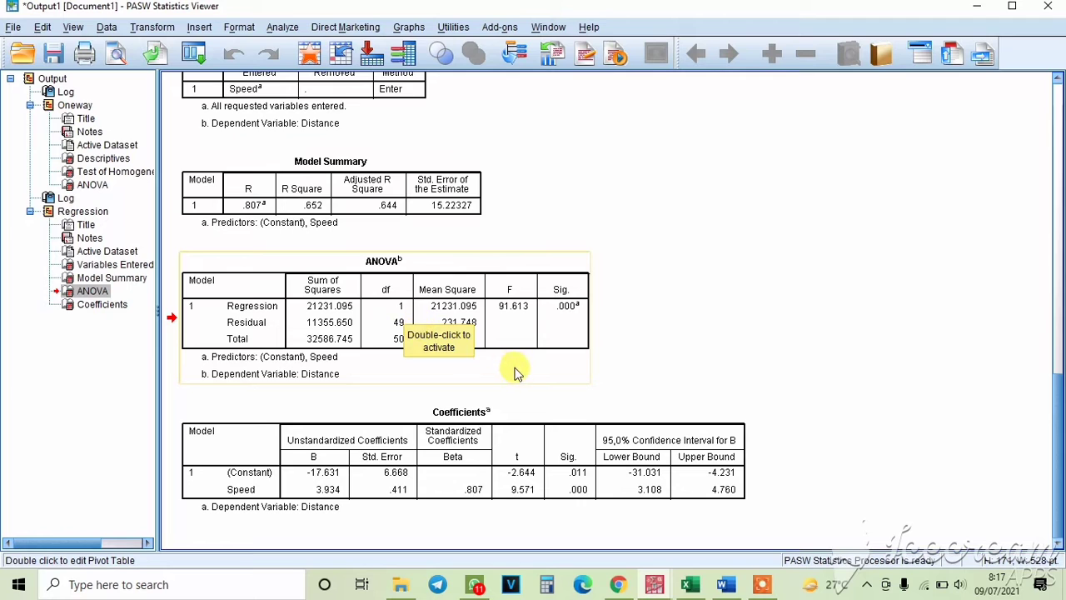
pyautogui.moveTo(691, 586)
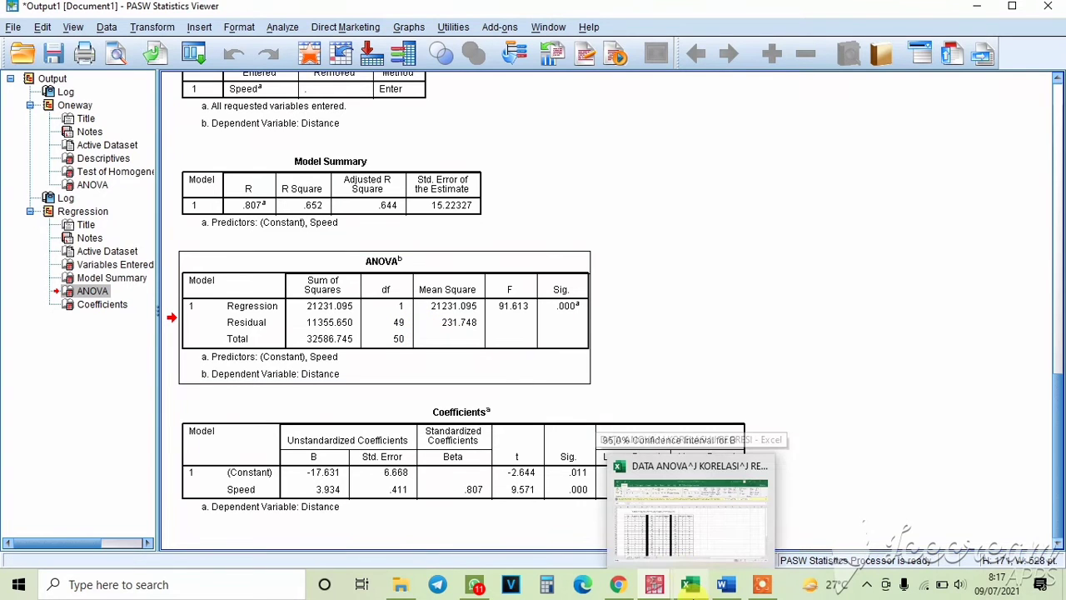
pyautogui.click(614, 587)
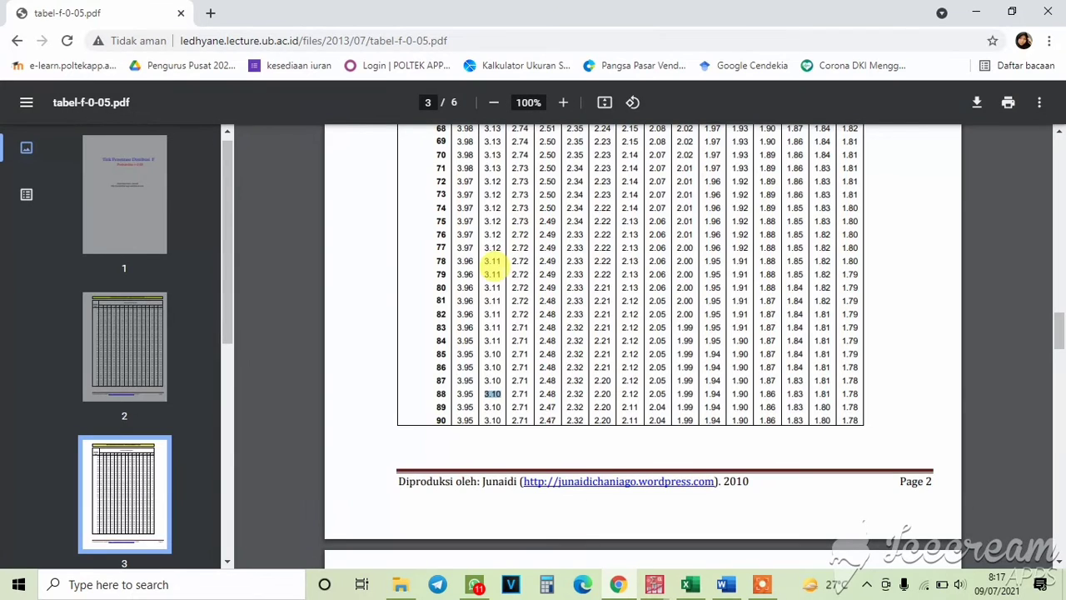
pyautogui.scroll(10, 492, 267)
pyautogui.scroll(1, 496, 265)
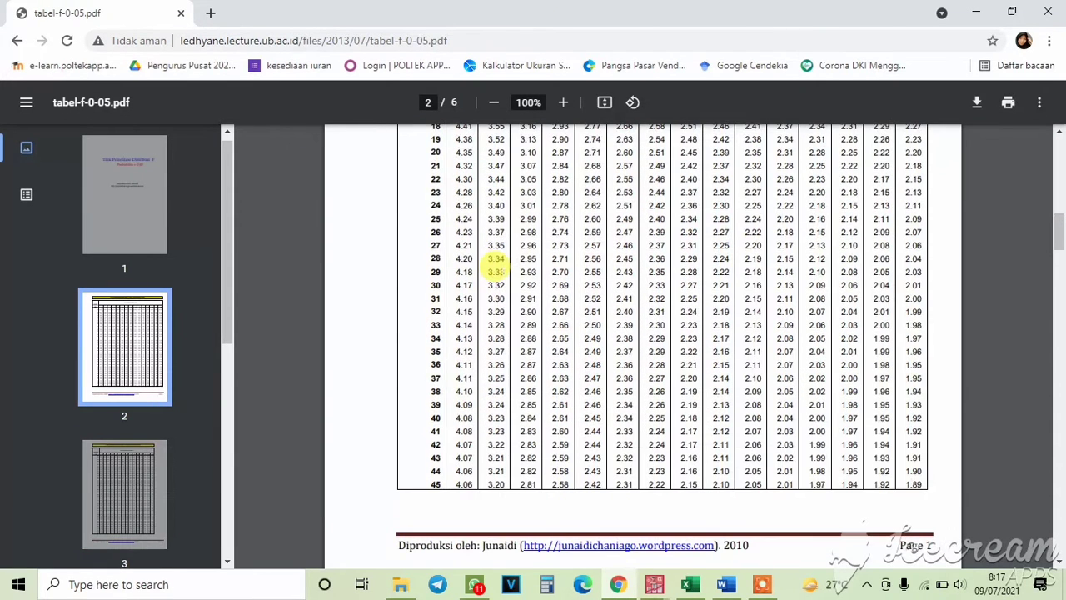
pyautogui.scroll(1, 463, 450)
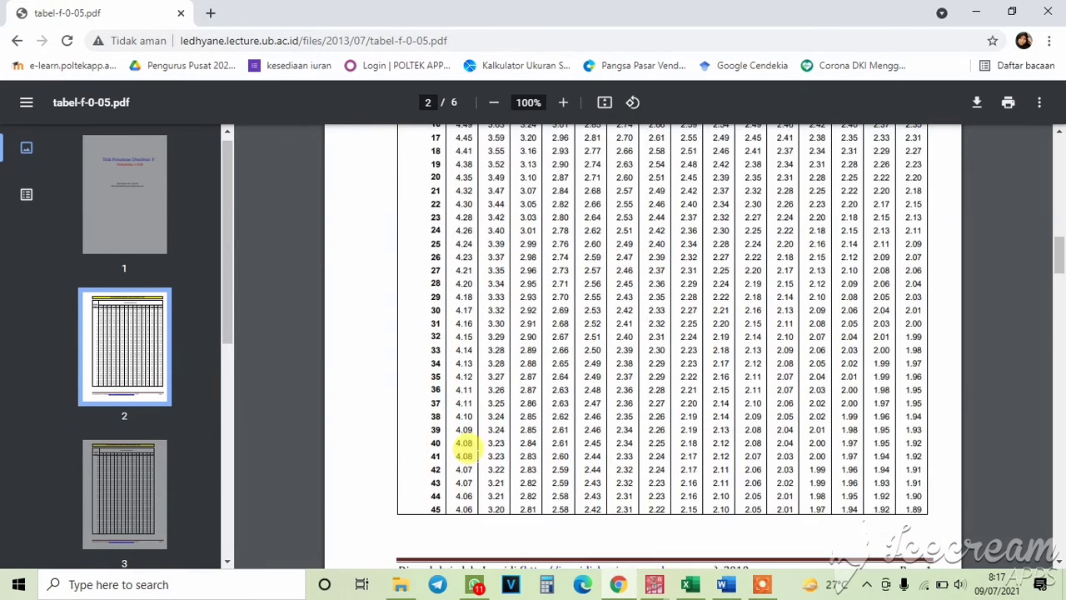
pyautogui.scroll(-3, 464, 448)
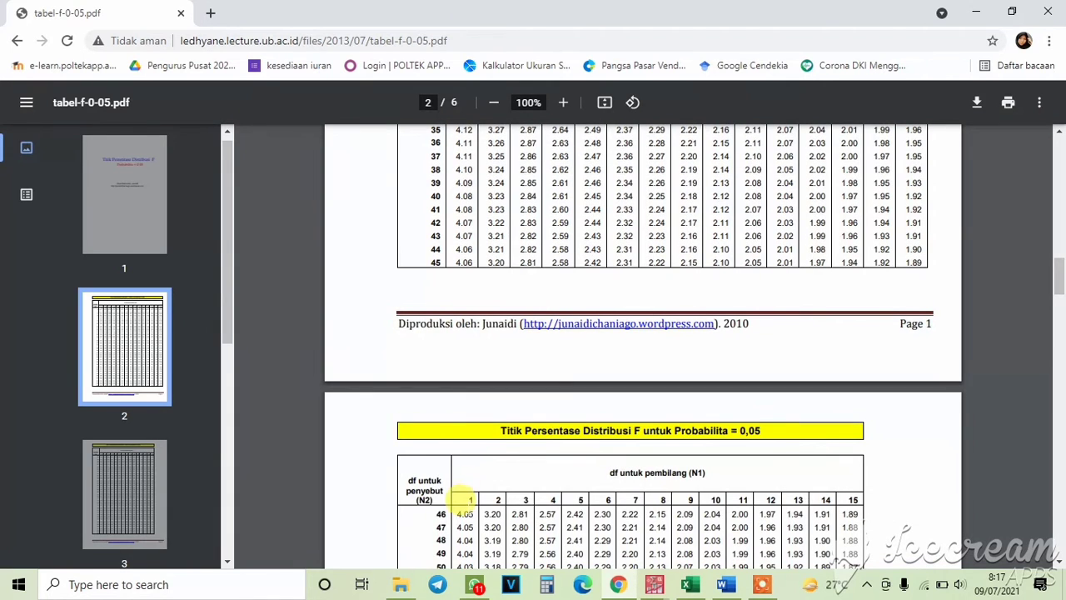
pyautogui.scroll(-1, 460, 500)
pyautogui.moveTo(462, 503); pyautogui.dragTo(440, 497)
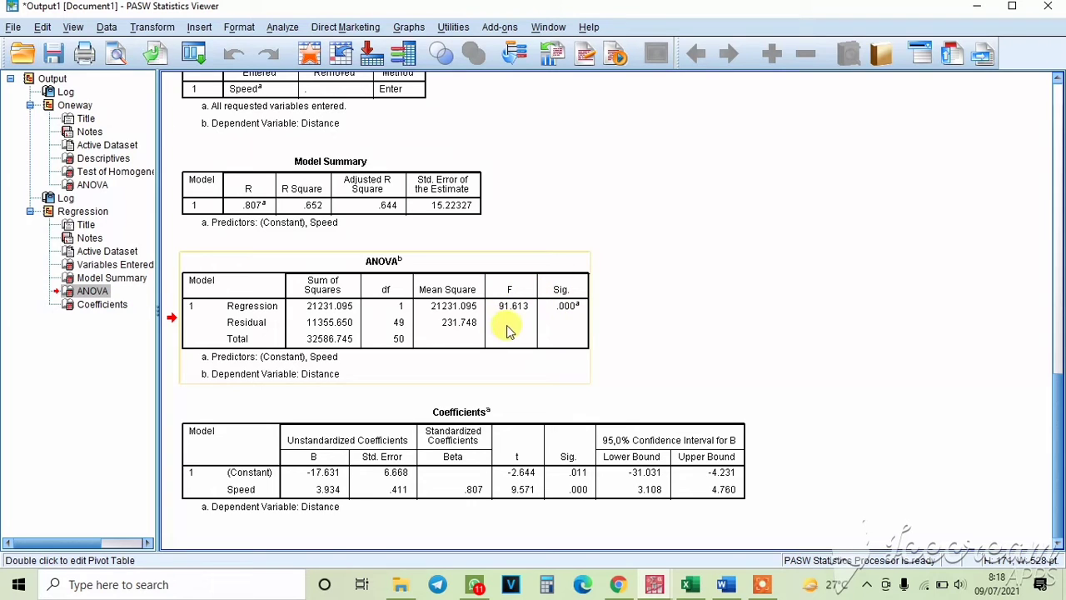
pyautogui.click(554, 319)
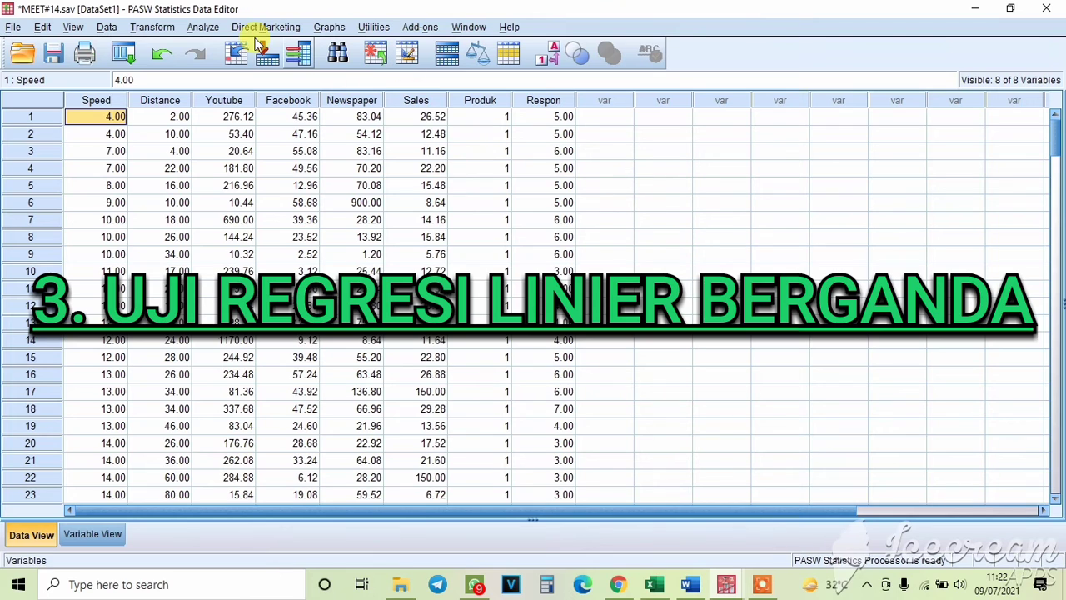
# - Open a Linear Regression on the MEET#14.sav data and replace Distance with Sales as the dependent variable
pyautogui.click(206, 28)
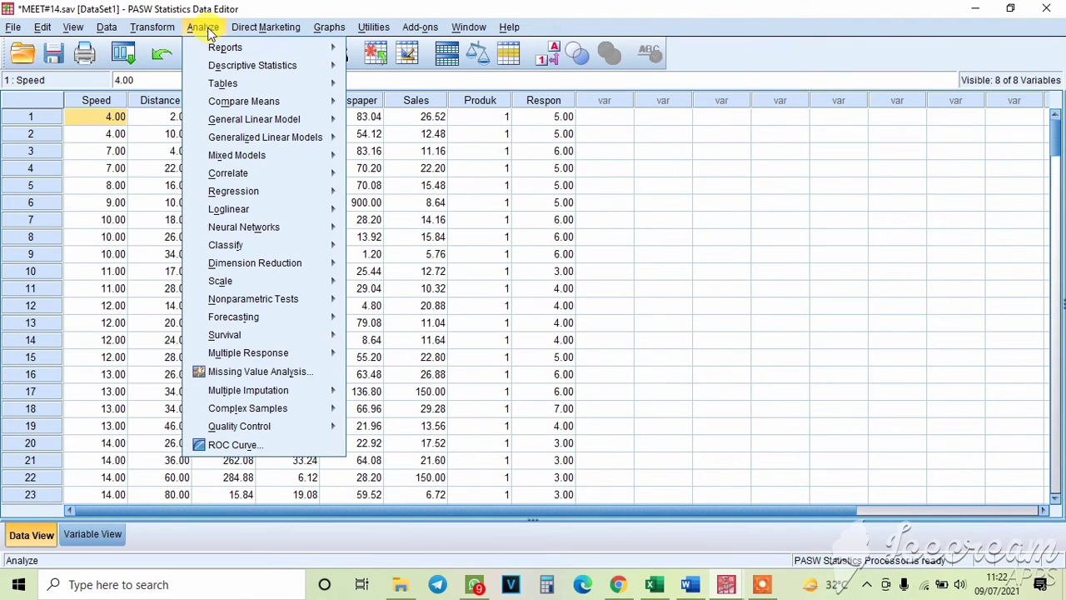
pyautogui.moveTo(275, 191)
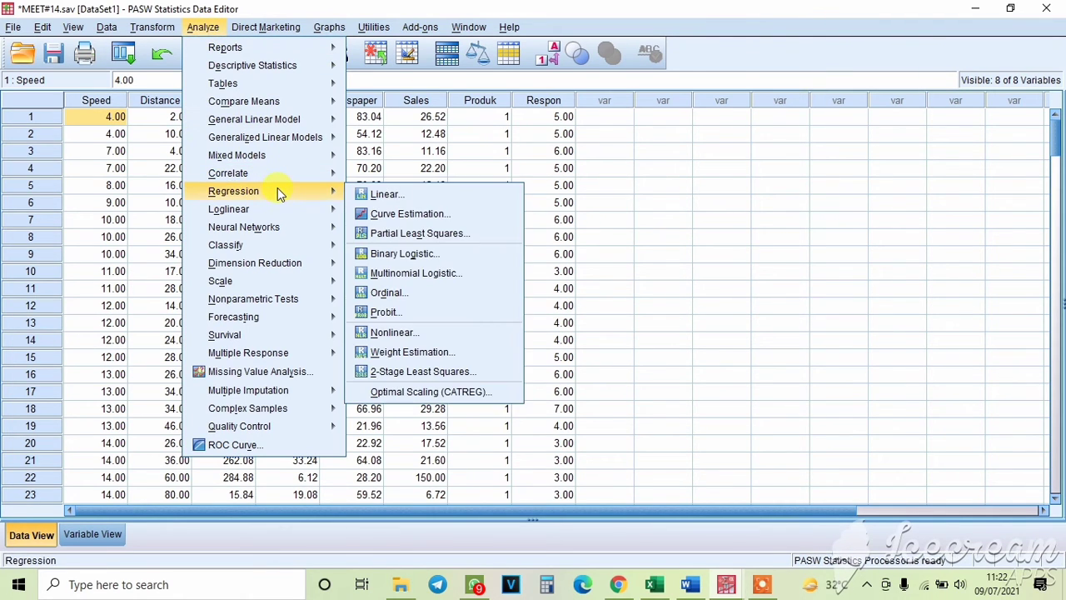
pyautogui.click(377, 194)
pyautogui.click(552, 169)
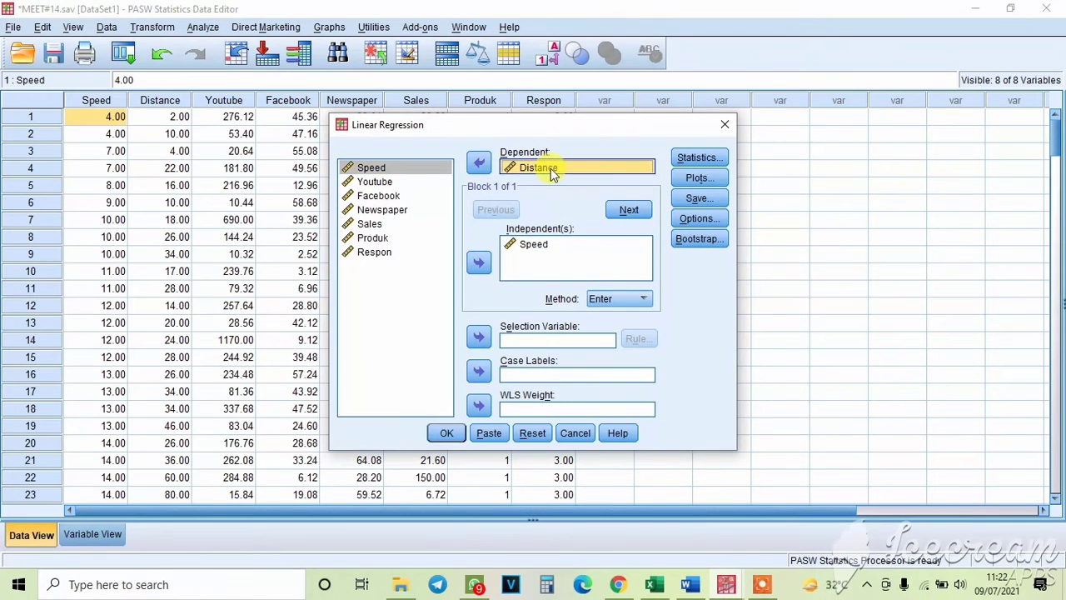
pyautogui.click(479, 162)
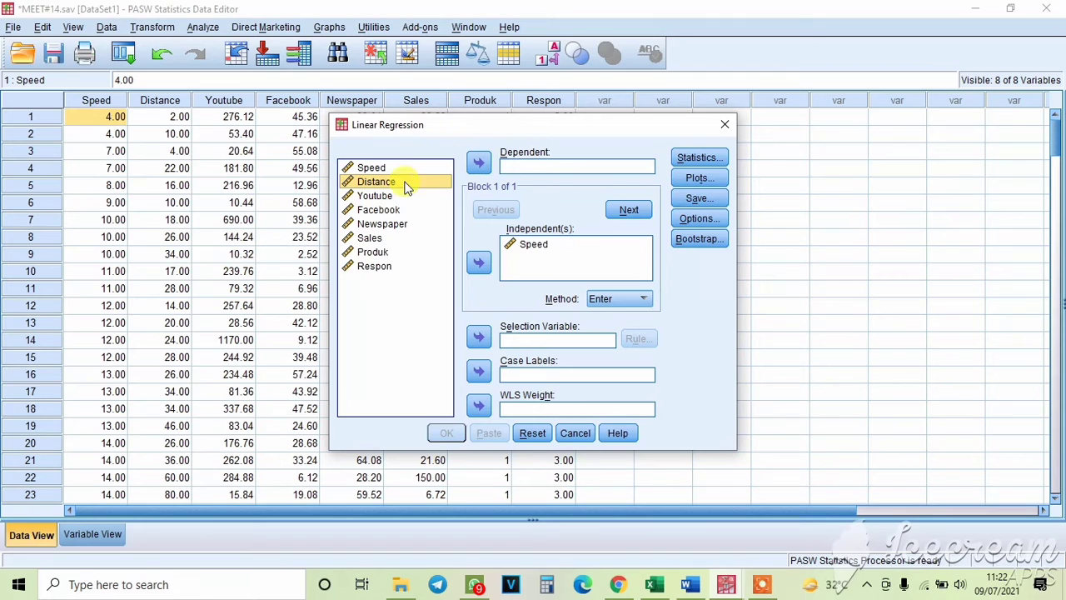
pyautogui.click(370, 238)
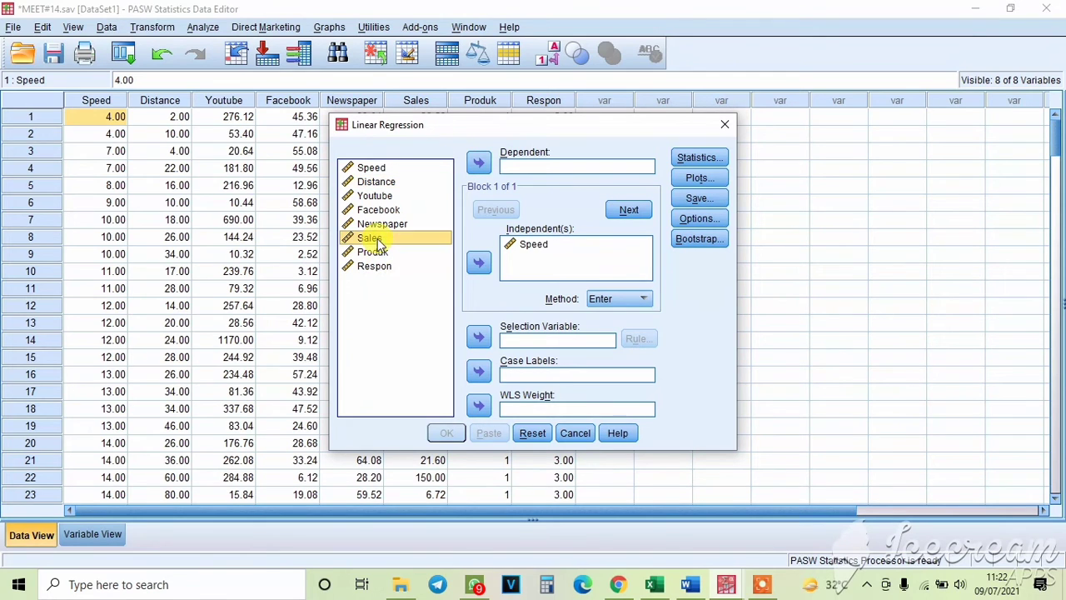
pyautogui.click(478, 162)
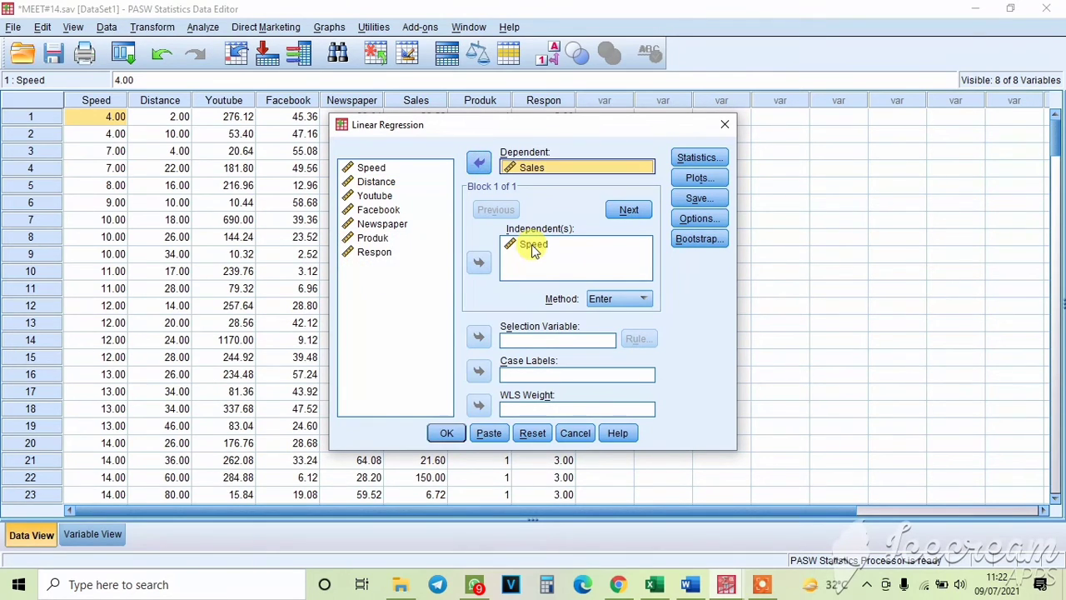
# - Replace Speed with Youtube, Facebook and Newspaper as the independent variables of the regression
pyautogui.click(531, 245)
pyautogui.click(479, 263)
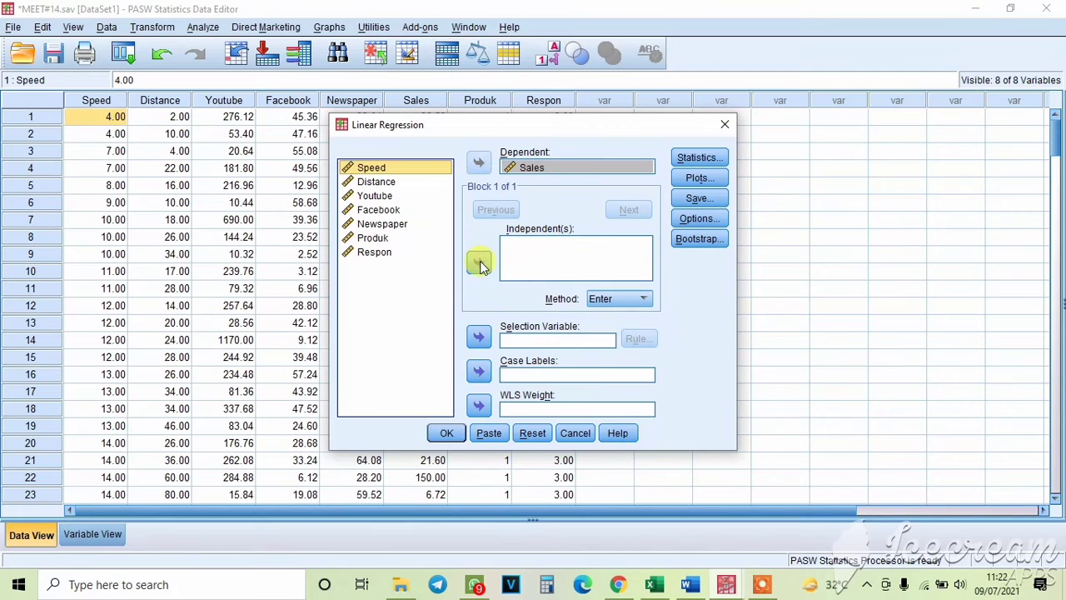
pyautogui.click(376, 197)
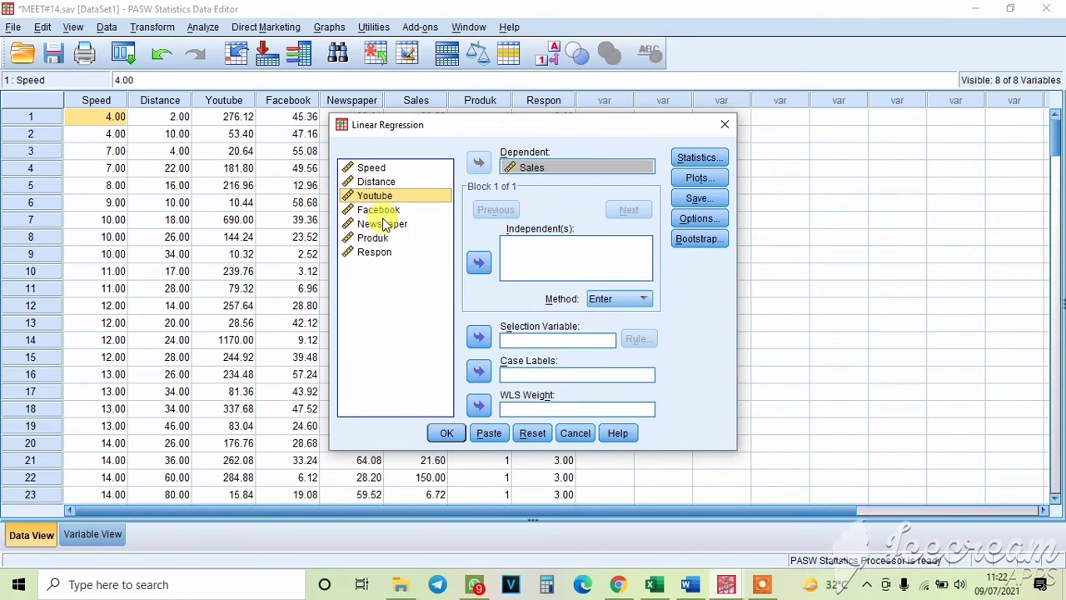
pyautogui.keyDown('ctrl'); pyautogui.click(385, 223); pyautogui.keyUp('ctrl')
pyautogui.keyDown('ctrl'); pyautogui.click(379, 210); pyautogui.keyUp('ctrl')
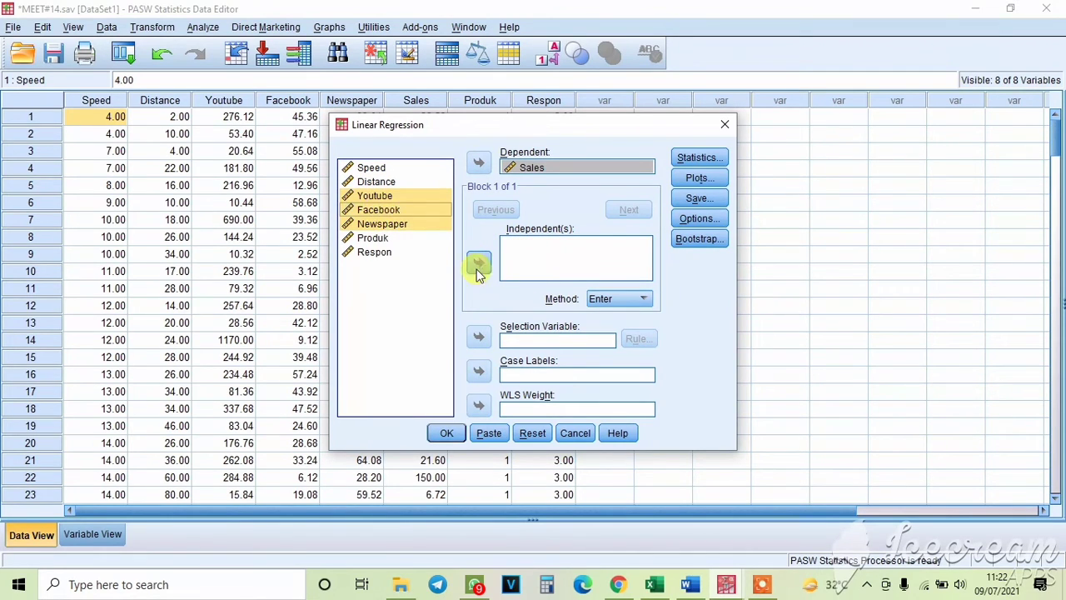
pyautogui.click(479, 263)
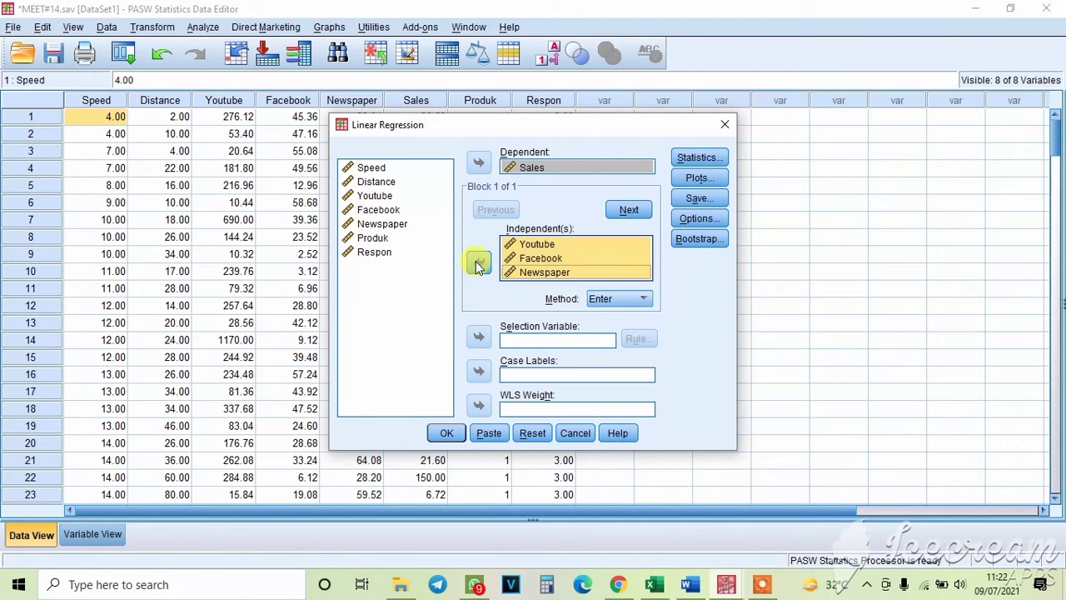
# - Keep the 95% confidence intervals for the regression coefficients and run the multiple linear regression
pyautogui.click(700, 159)
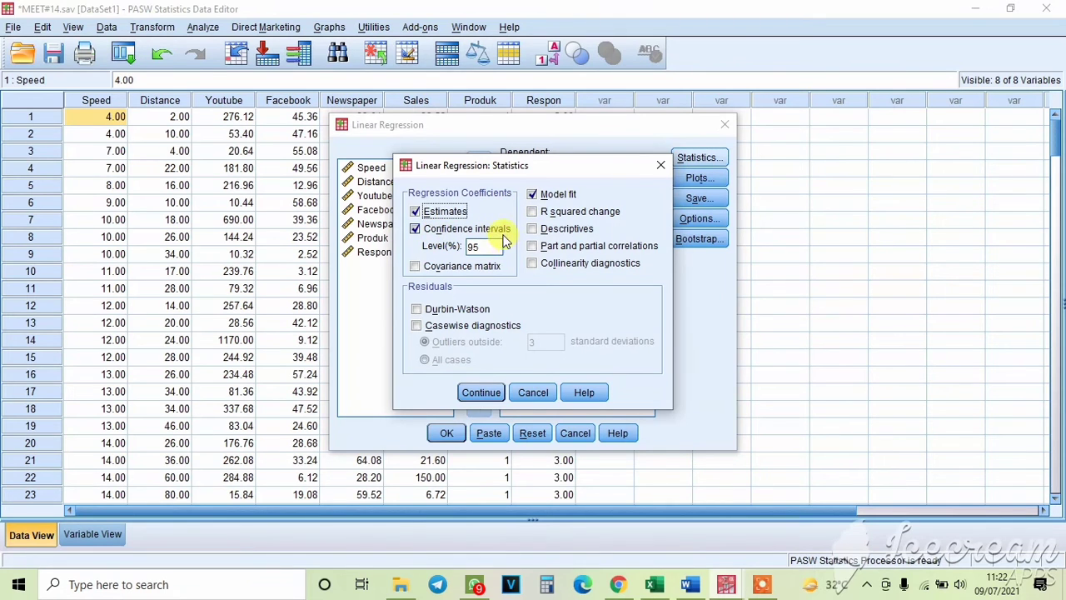
pyautogui.click(481, 392)
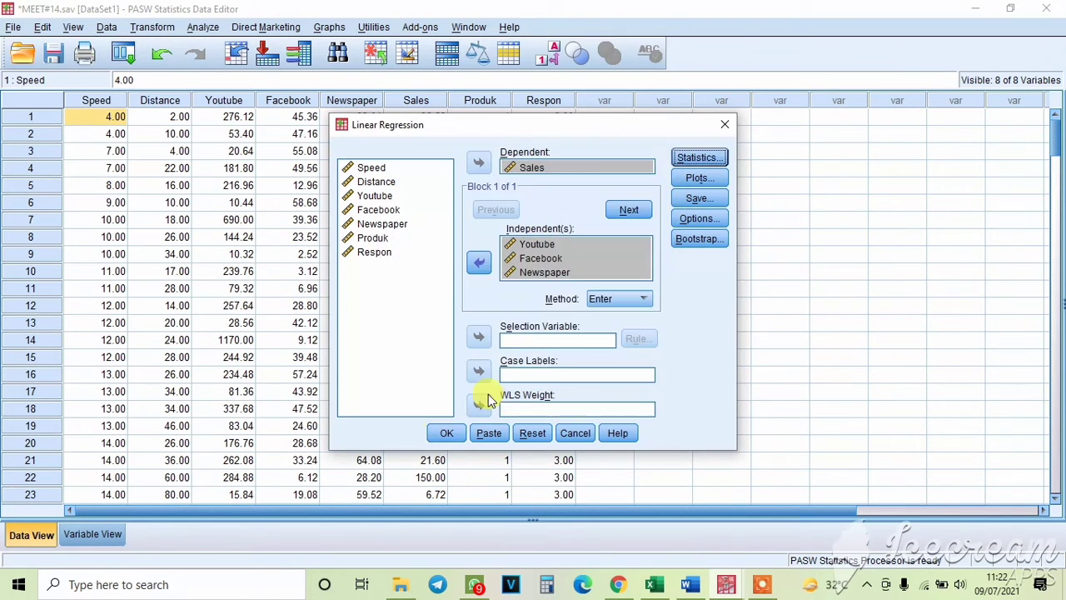
pyautogui.click(444, 433)
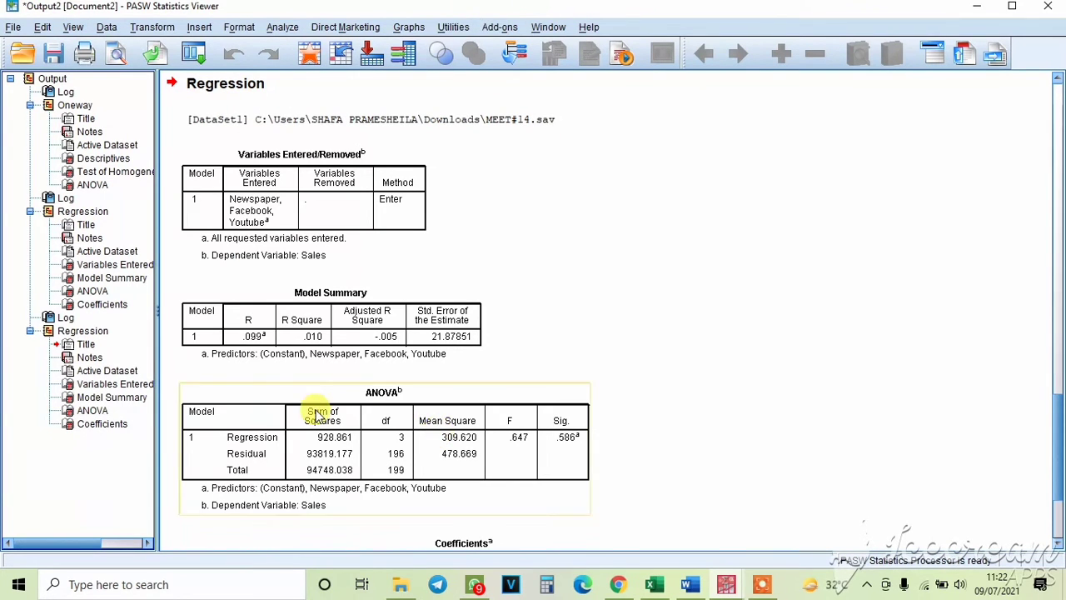
# - Read the coefficients, then complete the multiple regression equation in the Word document as Y = 17,657 + 0,007x1 + 0,015x2 + 0,003x3
pyautogui.scroll(-3, 339, 438)
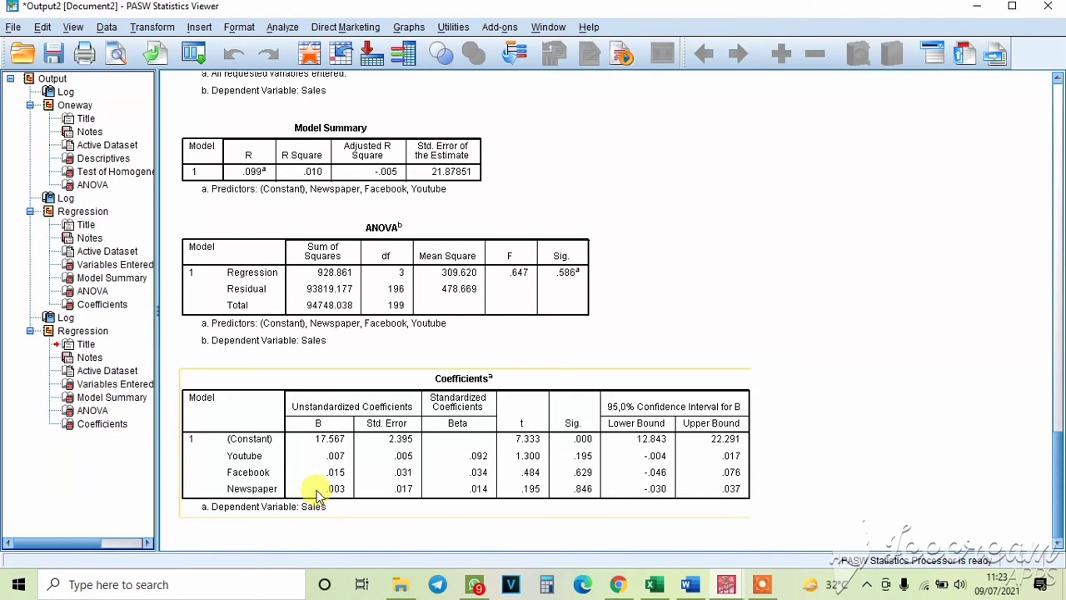
pyautogui.click(689, 583)
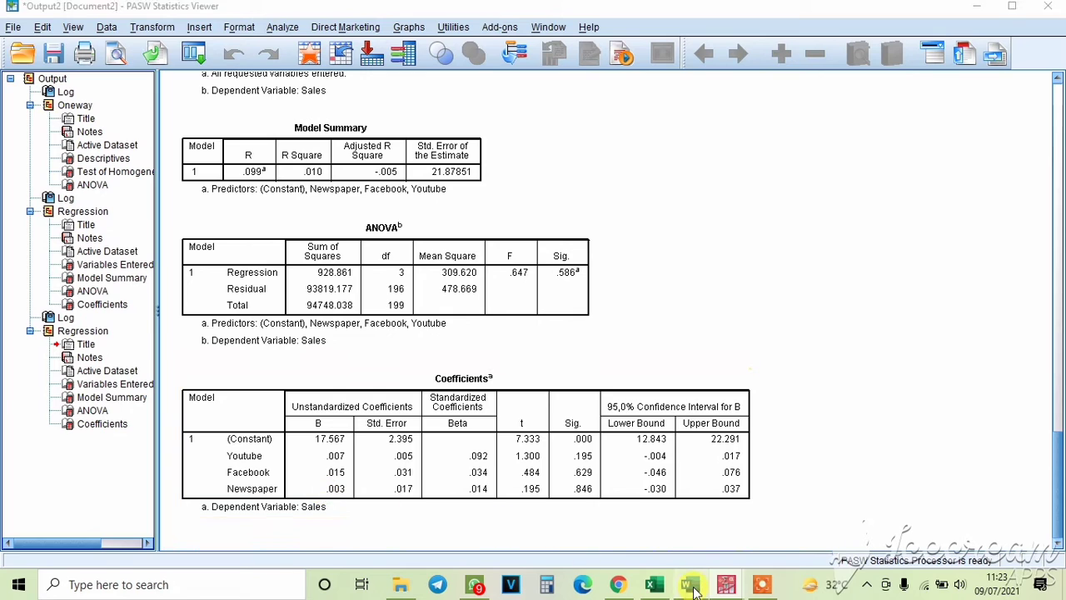
pyautogui.scroll(-1, 445, 408)
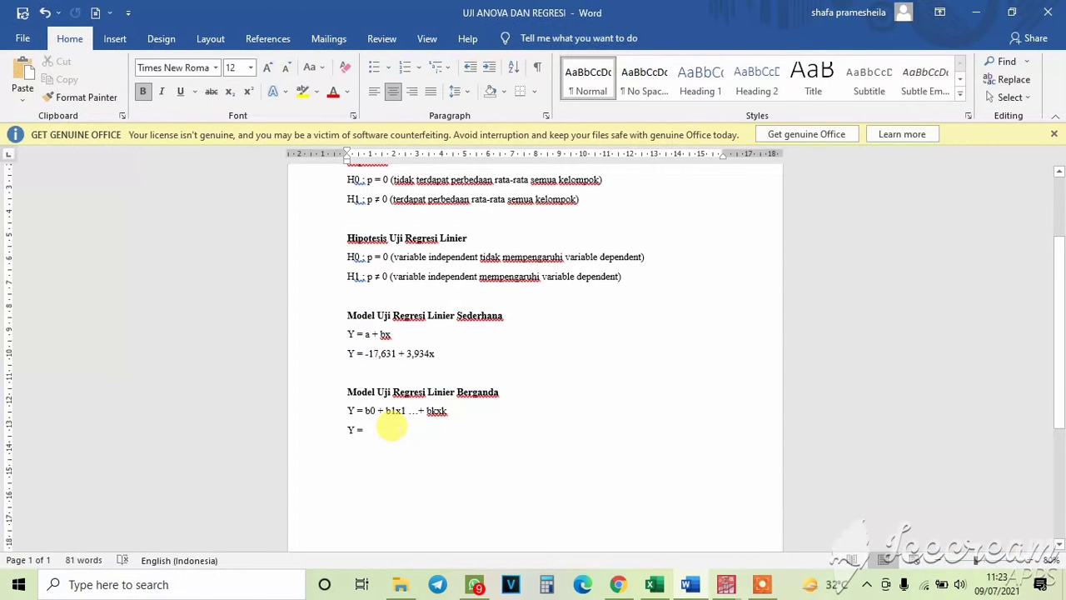
pyautogui.click(391, 427)
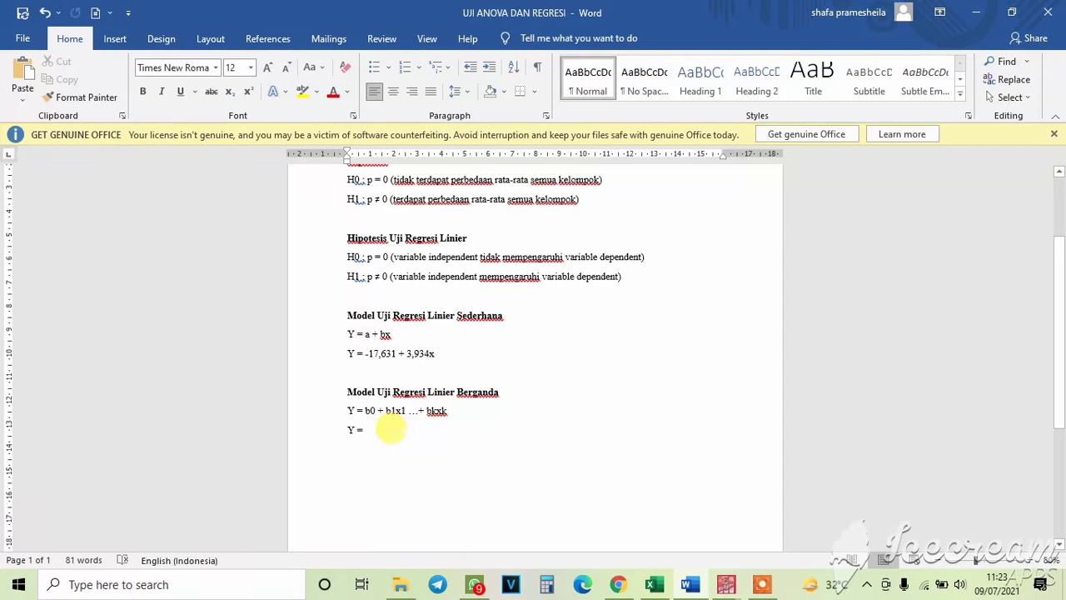
pyautogui.write('17')
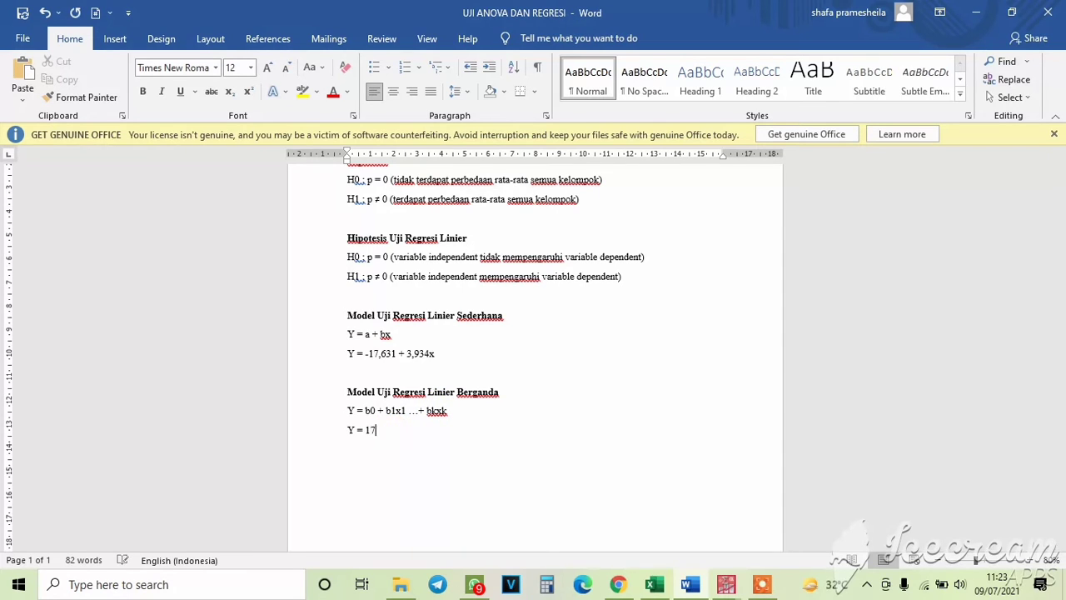
pyautogui.write(',657 + 0,007x1 + 0,015x2 + 0')
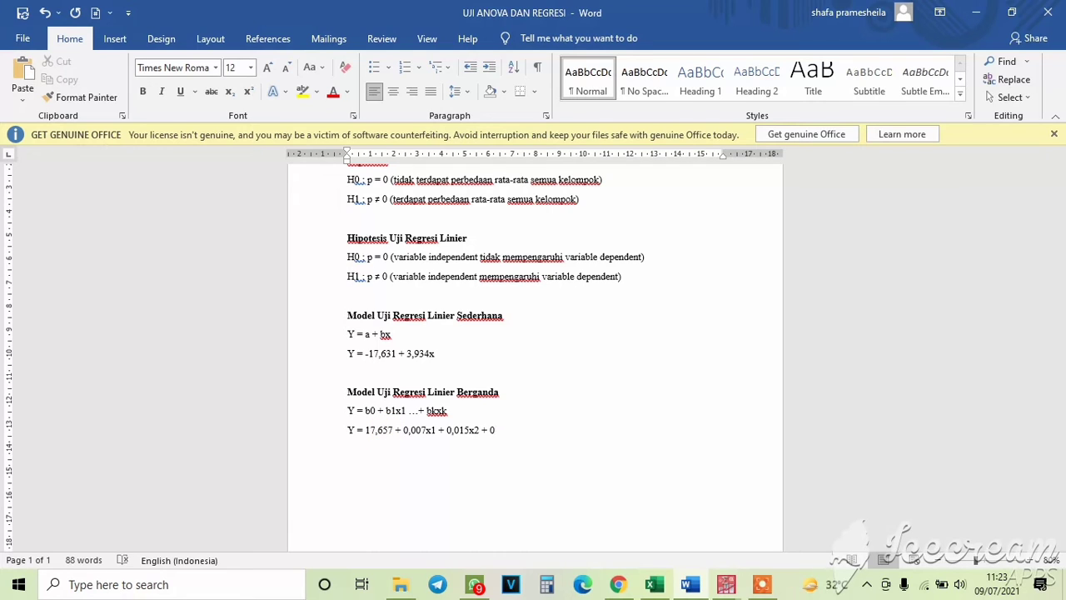
pyautogui.write(',003x3')
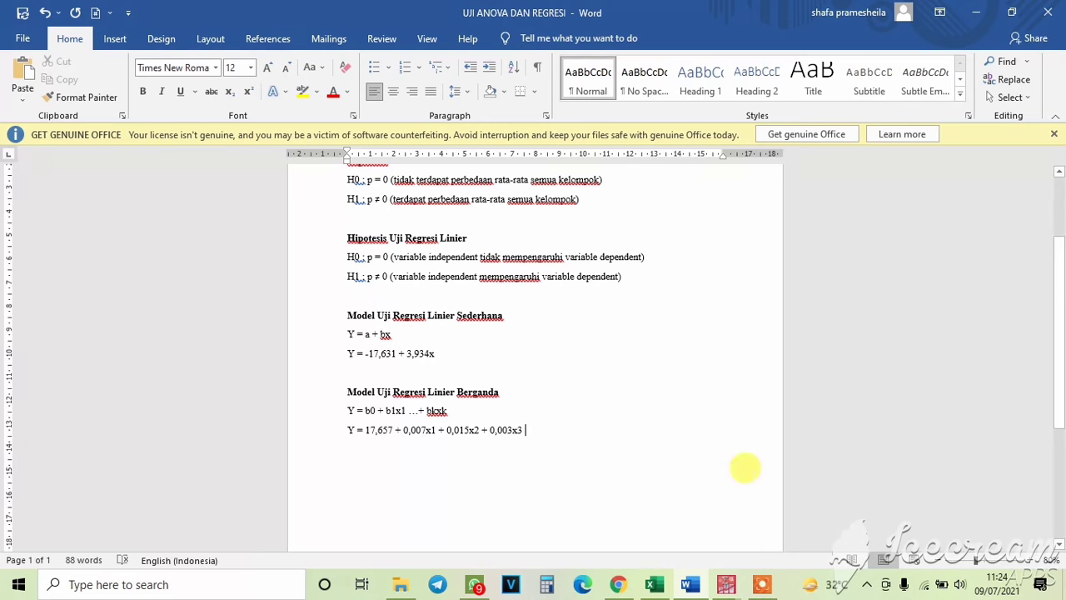
# - Switch back to the SPSS output and examine the ANOVA table of the Sales regression
pyautogui.moveTo(726, 593)
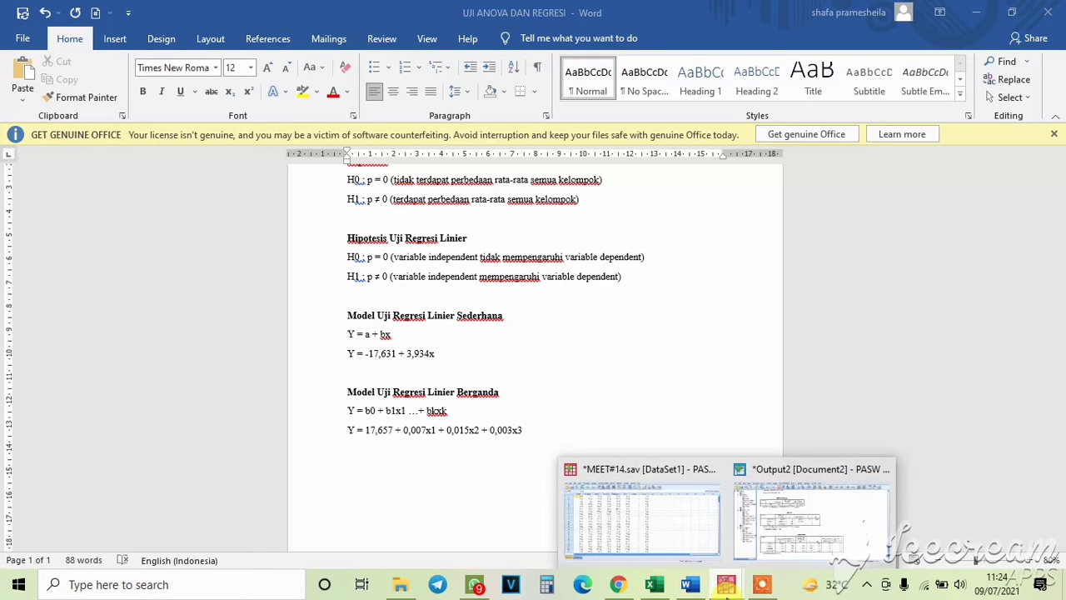
pyautogui.click(778, 502)
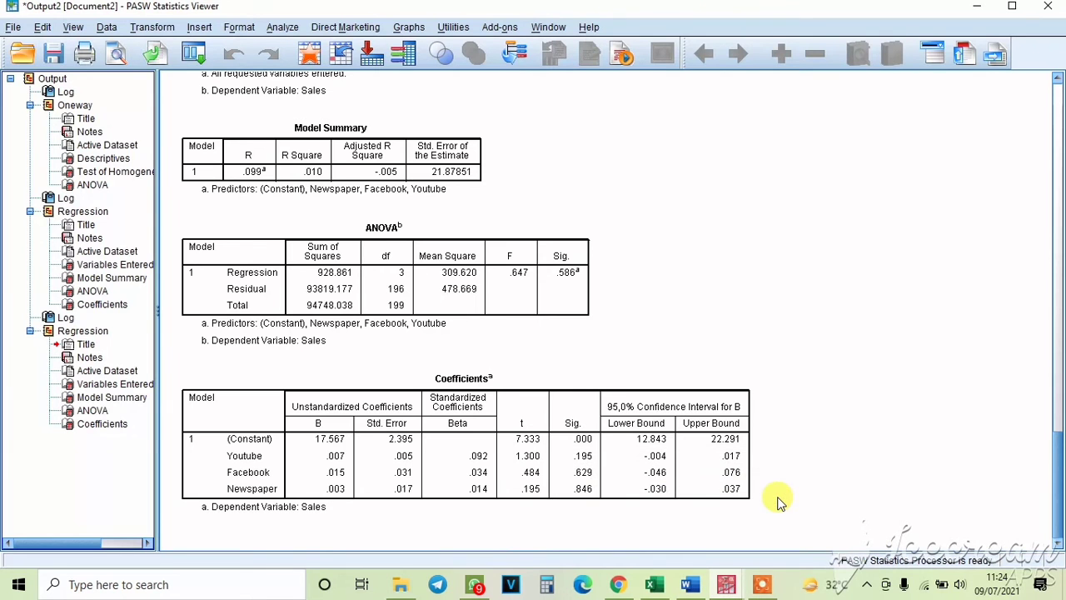
pyautogui.click(209, 270)
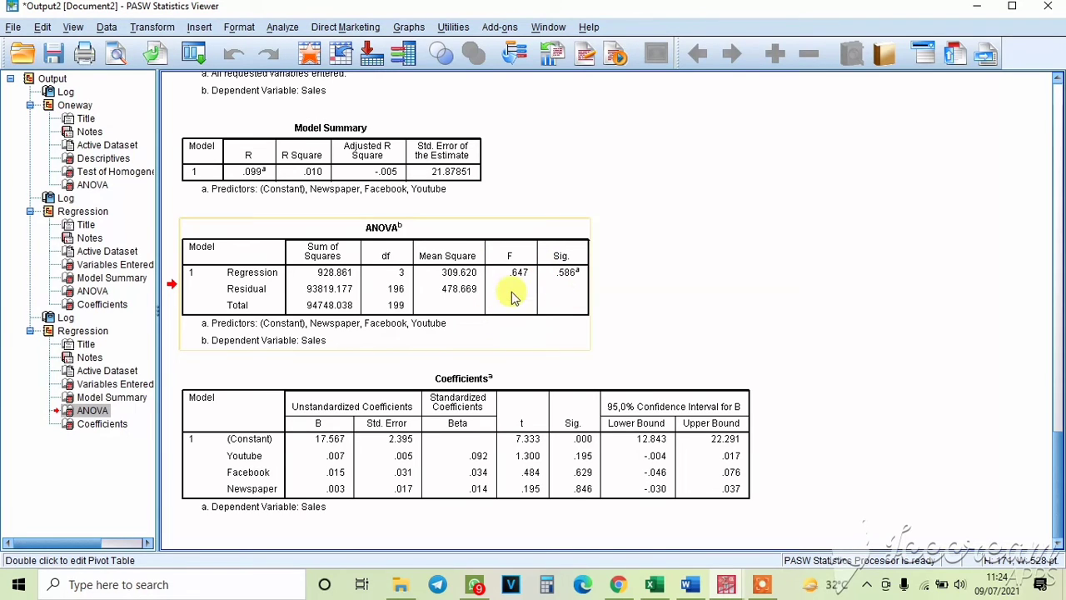
# - Examine the significance values in the Sales regression's ANOVA and Coefficients tables, and the R Square in its Model Summary
pyautogui.click(587, 298)
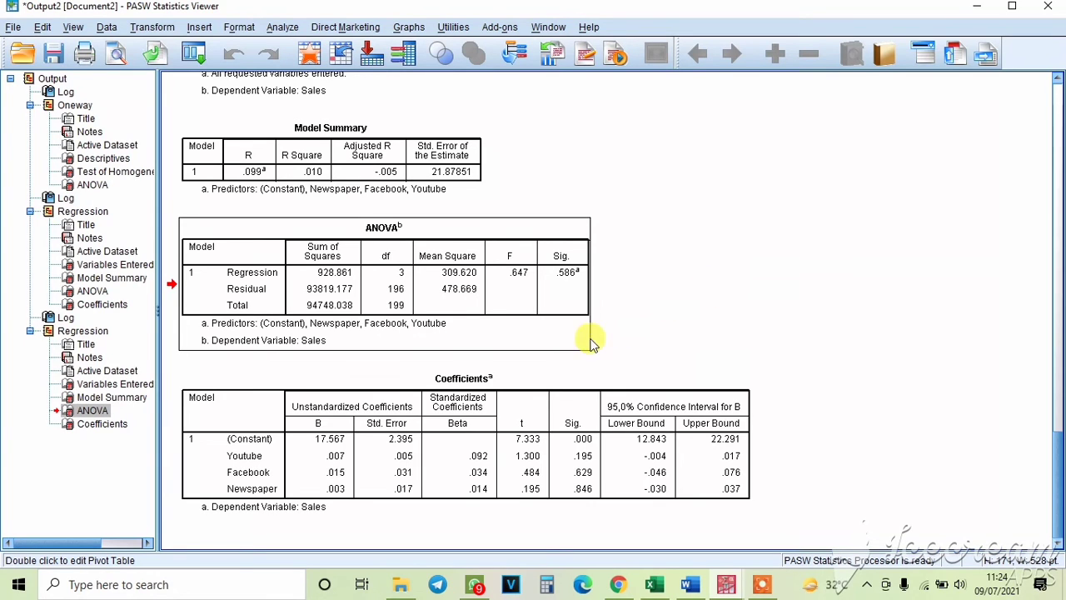
pyautogui.click(504, 486)
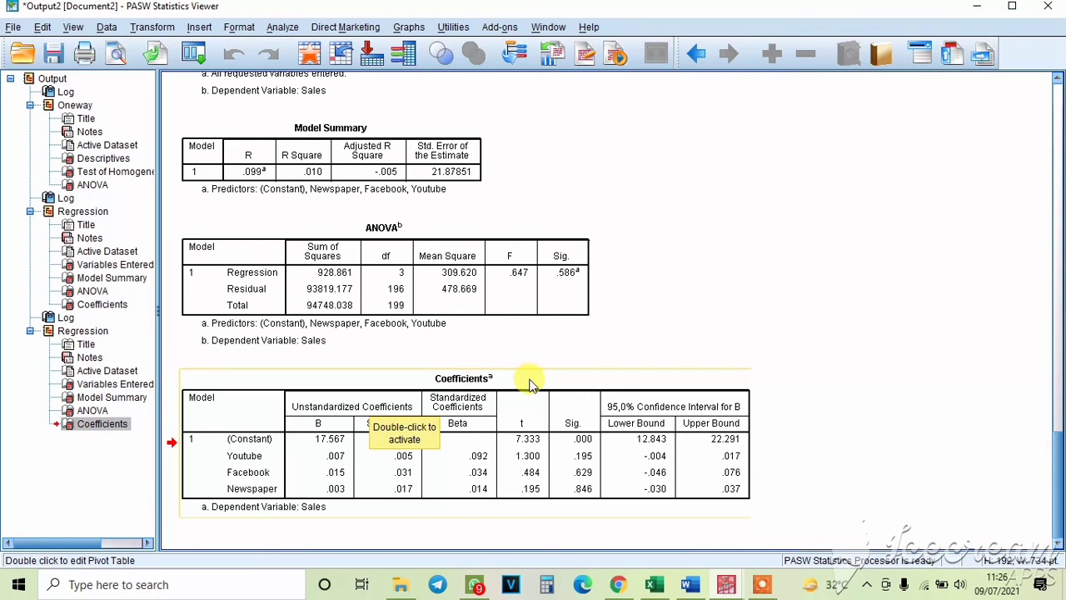
pyautogui.click(620, 391)
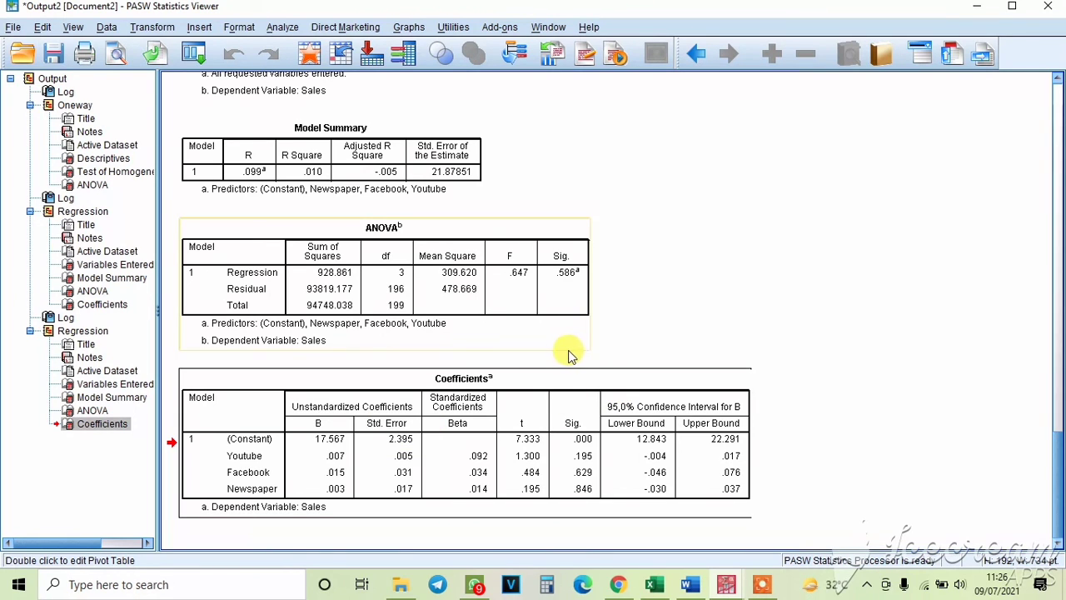
pyautogui.click(466, 150)
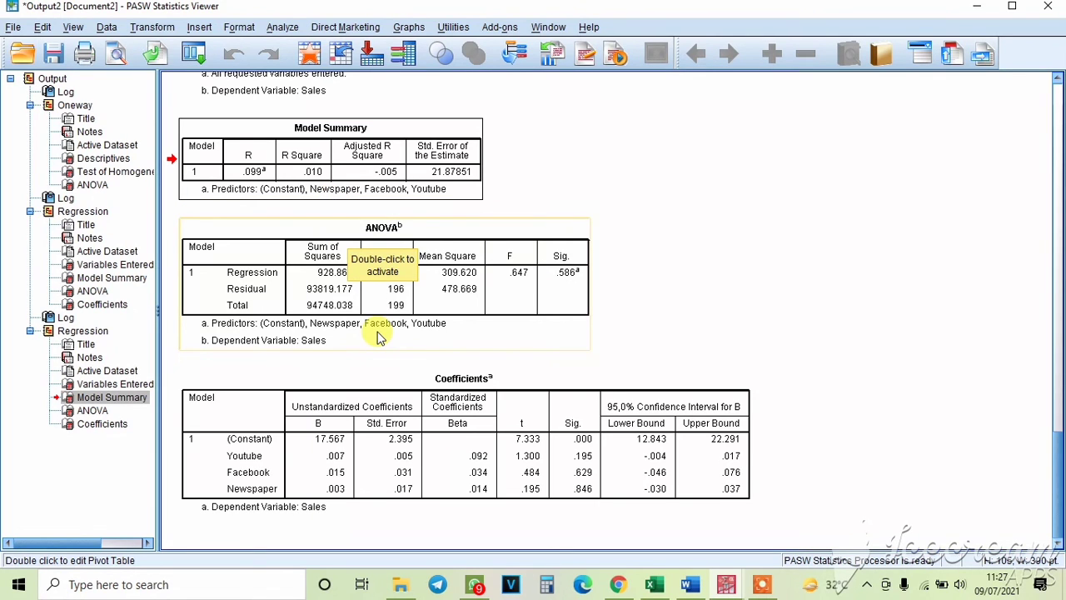
# - Minimize the SPSS output viewer and the Word document to return to the desktop
pyautogui.click(977, 7)
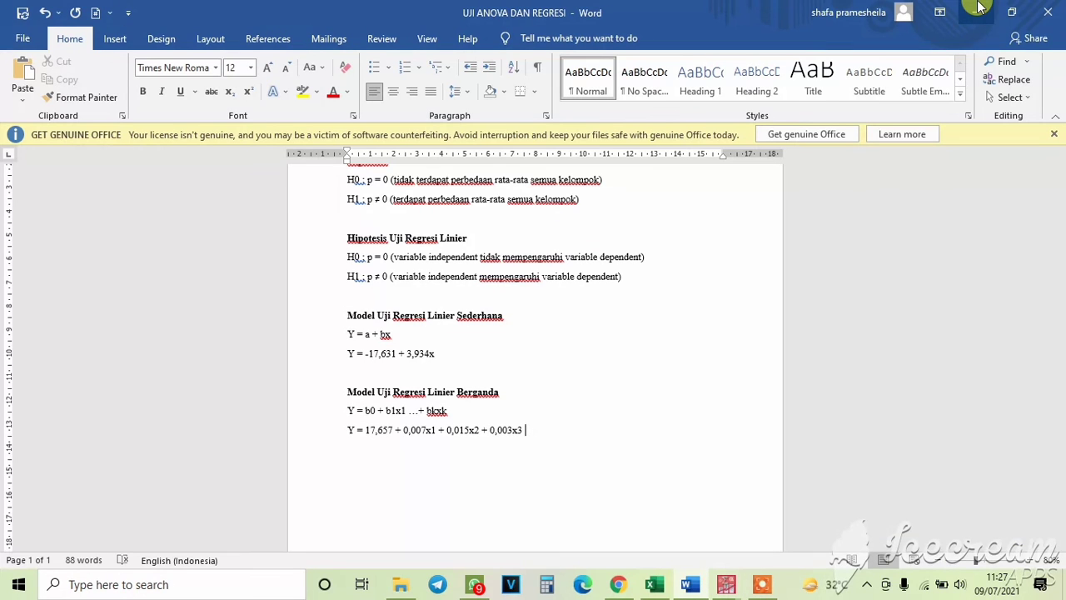
pyautogui.click(976, 8)
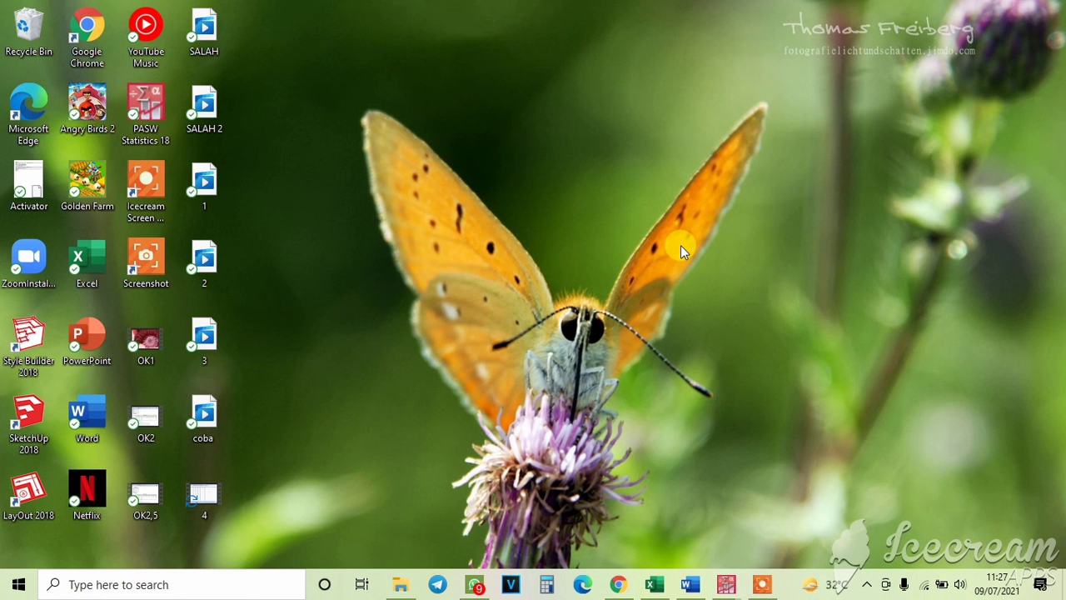